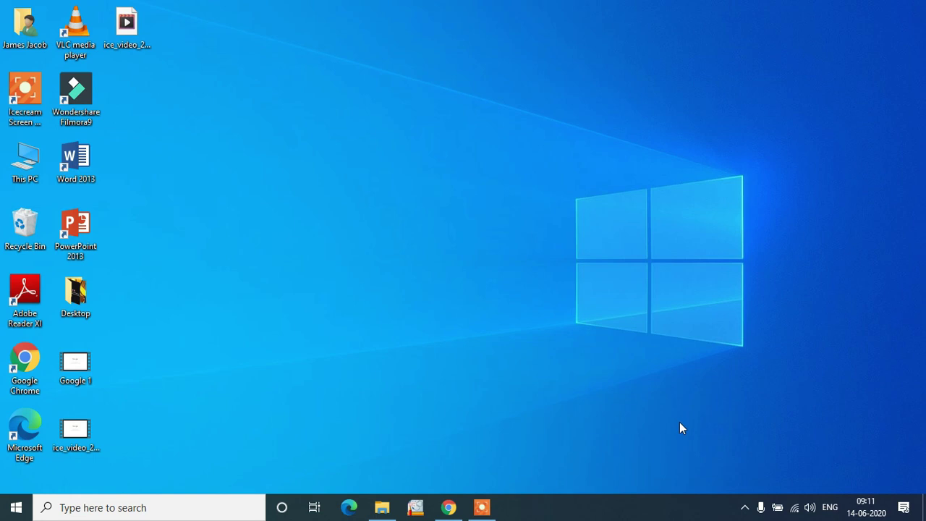
Step: Switch to Google Chrome and open the page for creating a new Google Form
{"action": "mouse_move", "coordinate": [460, 516]}
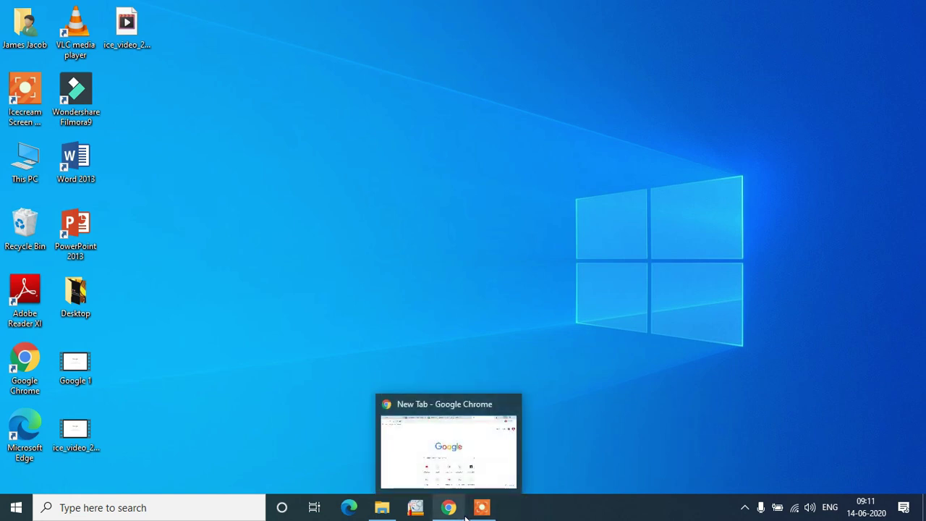
{"action": "left_click", "coordinate": [426, 404]}
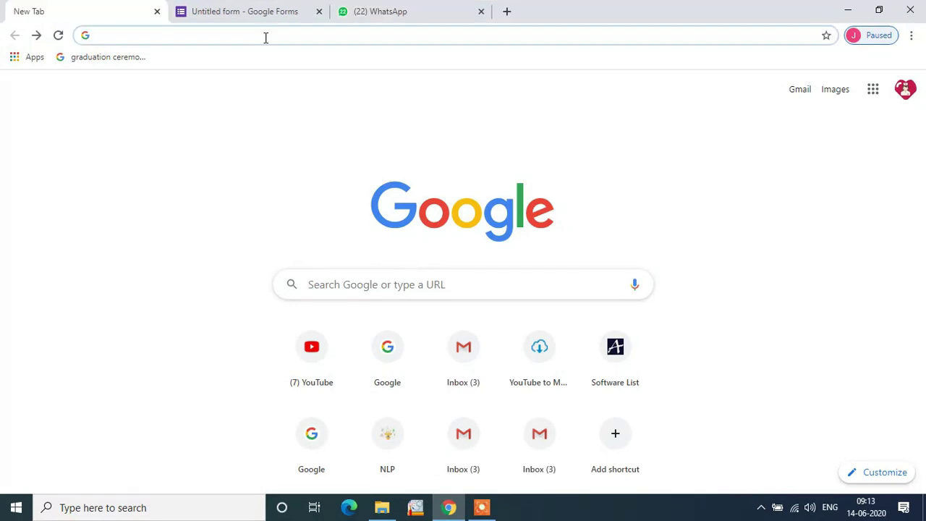
{"action": "type", "text": "for"}
{"action": "key", "text": "Return"}
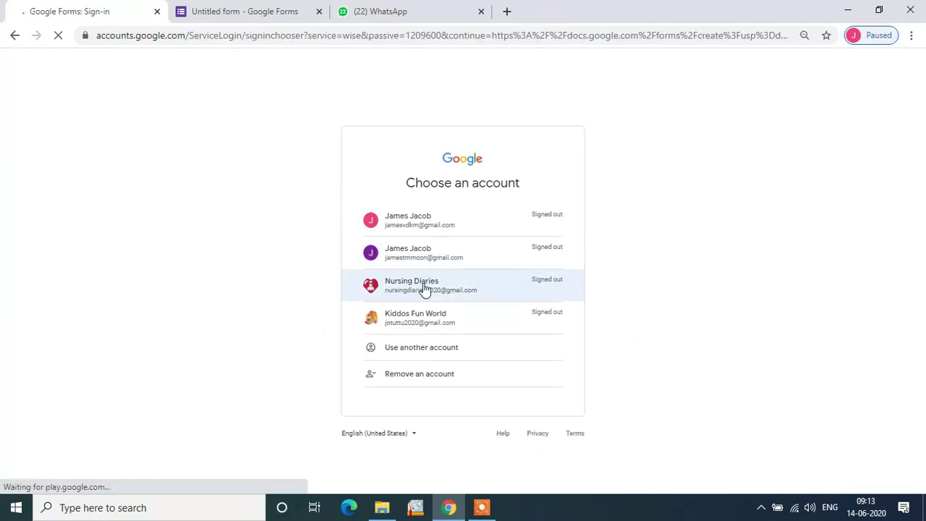
Step: Sign in with the Nursing Diaries account, submitting the account password
{"action": "left_click", "coordinate": [460, 287]}
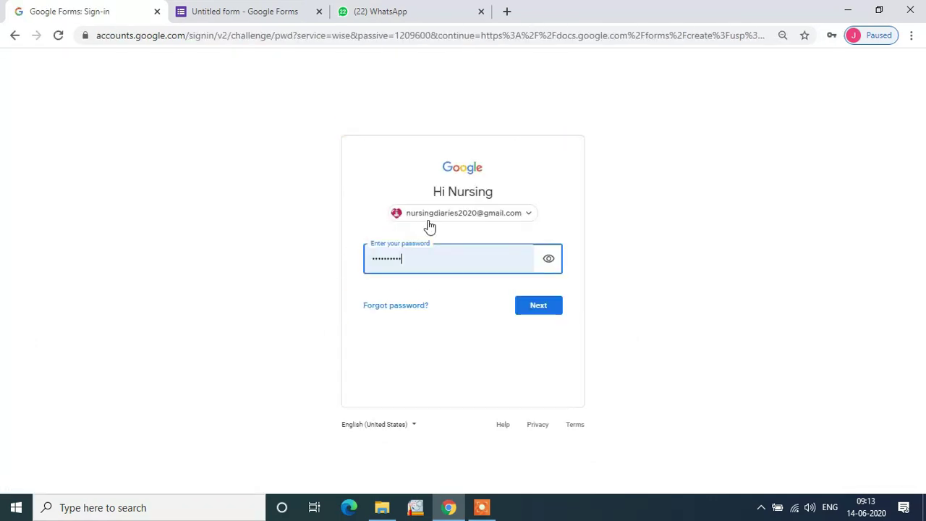
{"action": "left_click", "coordinate": [538, 304]}
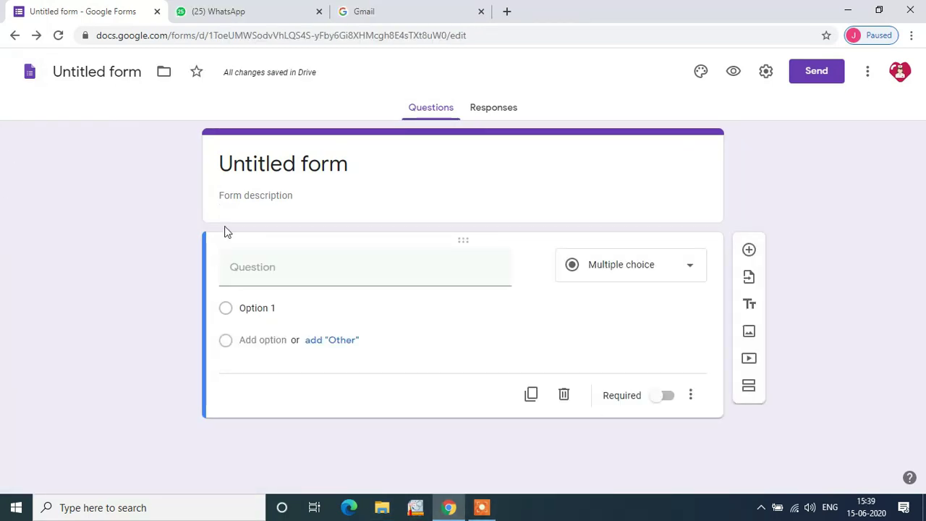
Step: Replace the form's heading with the title "Appendicitis"
{"action": "left_click", "coordinate": [403, 167]}
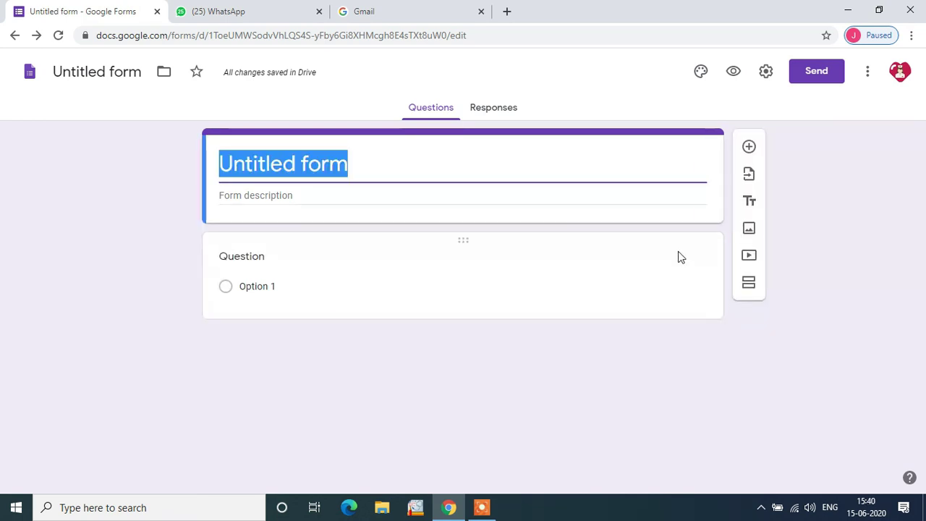
{"action": "type", "text": "Appen"}
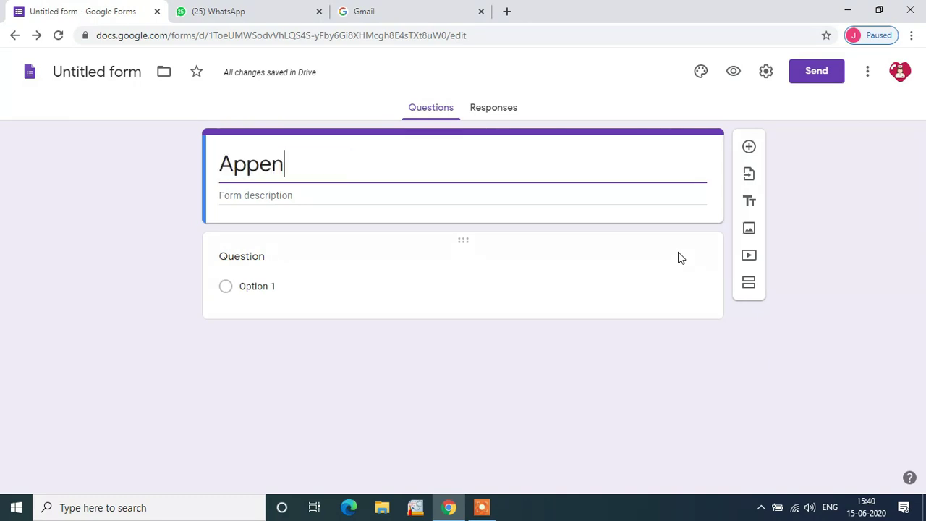
{"action": "type", "text": "dicitis"}
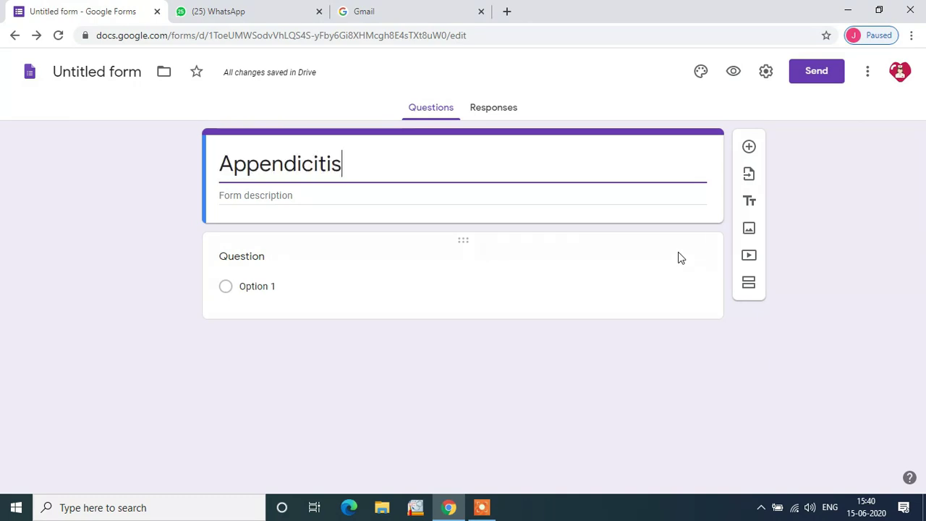
Step: Enter "Answer all questions" as the form description
{"action": "left_click", "coordinate": [347, 197]}
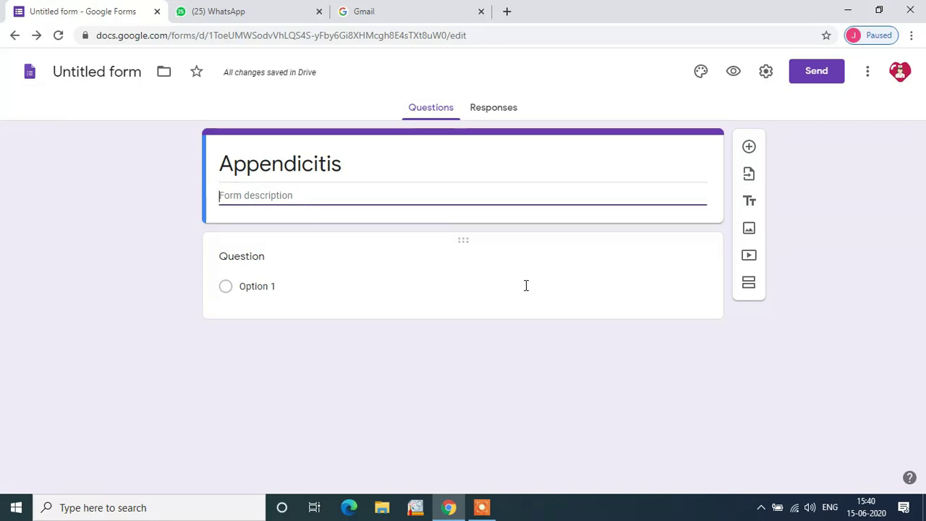
{"action": "type", "text": "Answ"}
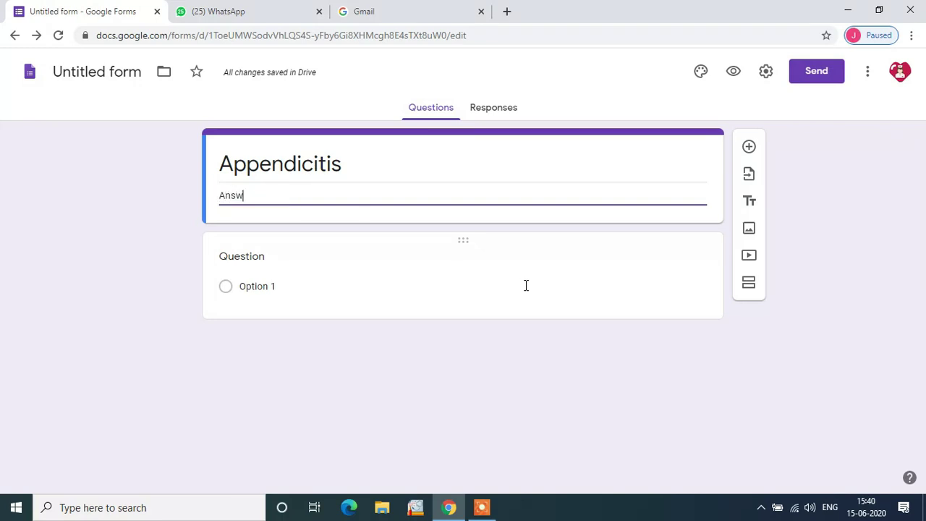
{"action": "type", "text": "er all th"}
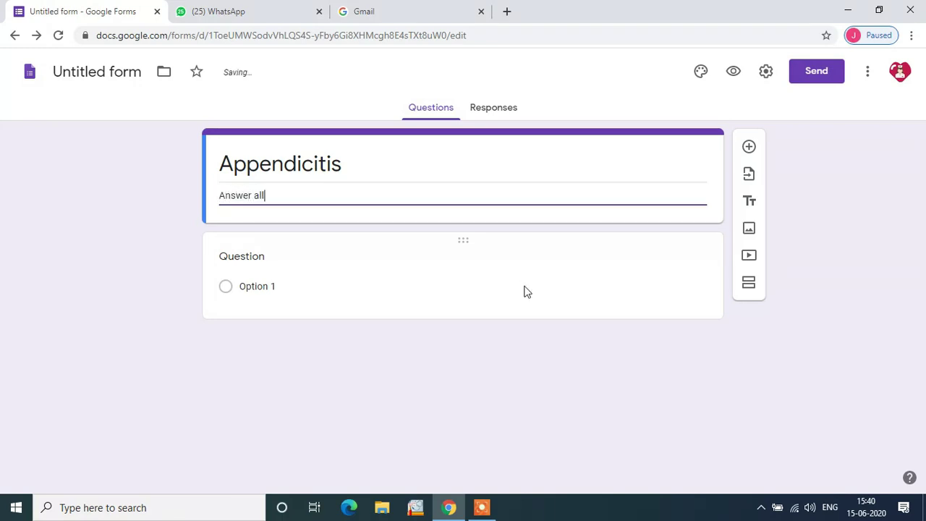
{"action": "key", "text": "BackSpace"}
{"action": "key", "text": "BackSpace"}
{"action": "type", "text": "quest"}
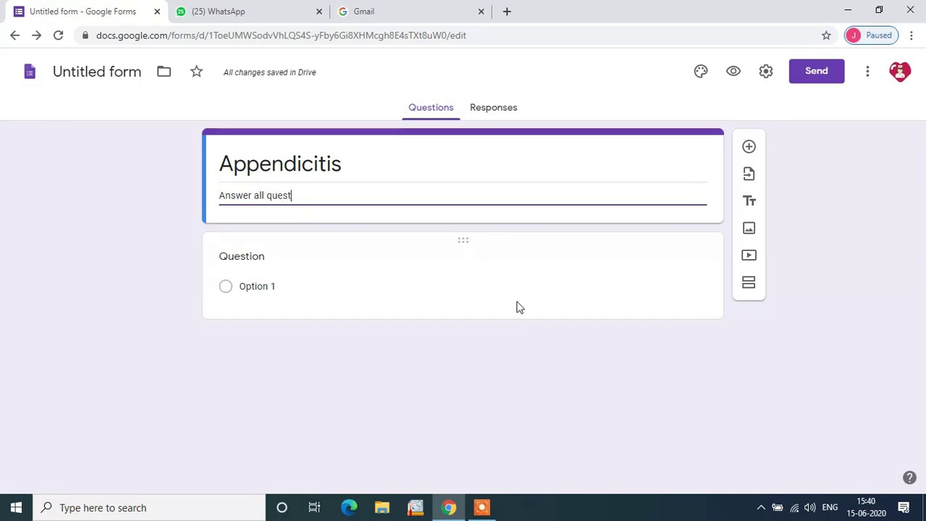
{"action": "type", "text": "ions"}
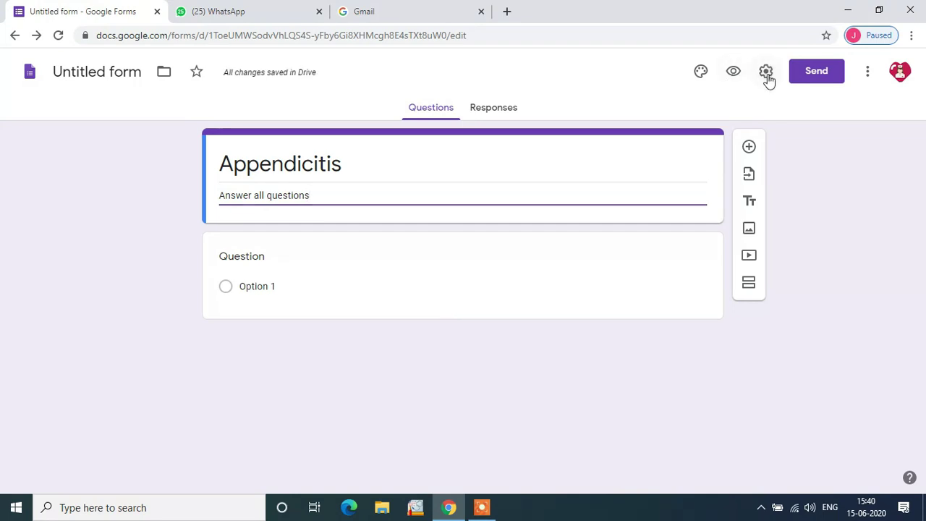
Step: Turn the form into a quiz in its settings and save them
{"action": "left_click", "coordinate": [766, 72]}
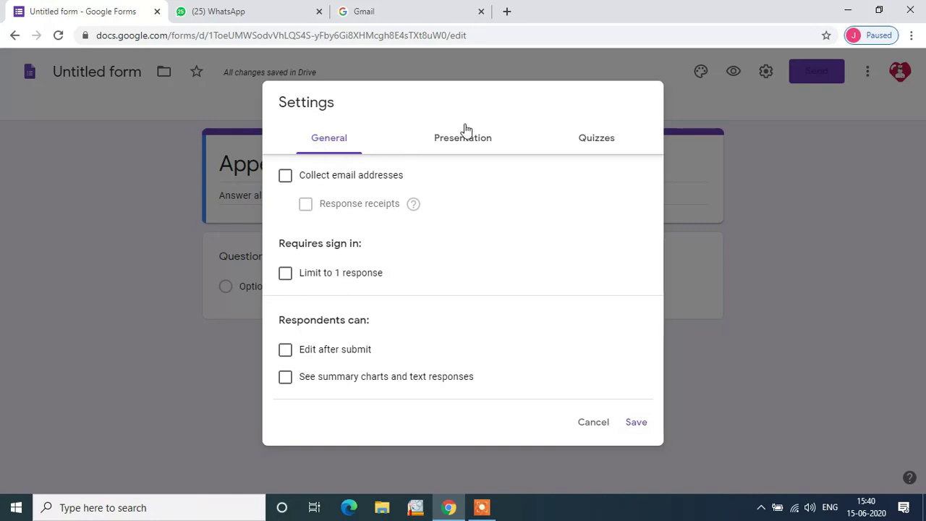
{"action": "left_click", "coordinate": [597, 143]}
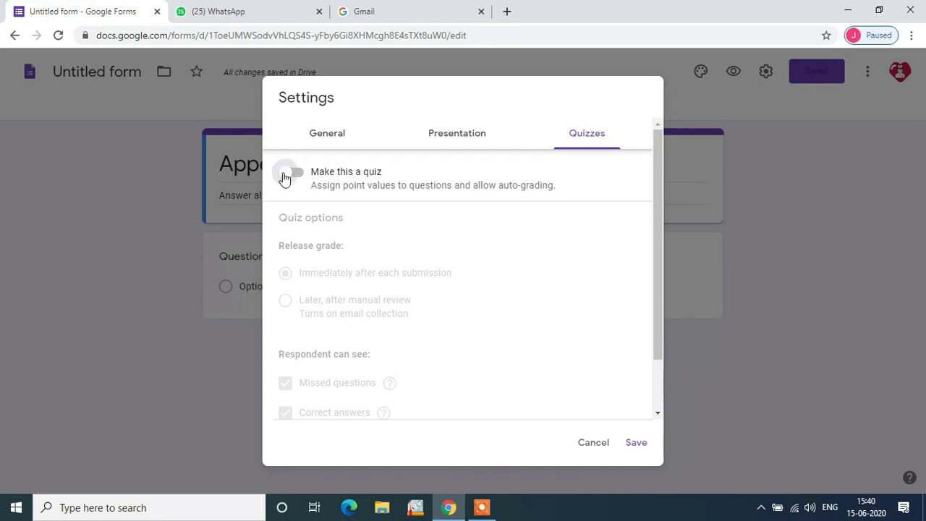
{"action": "left_click", "coordinate": [288, 177]}
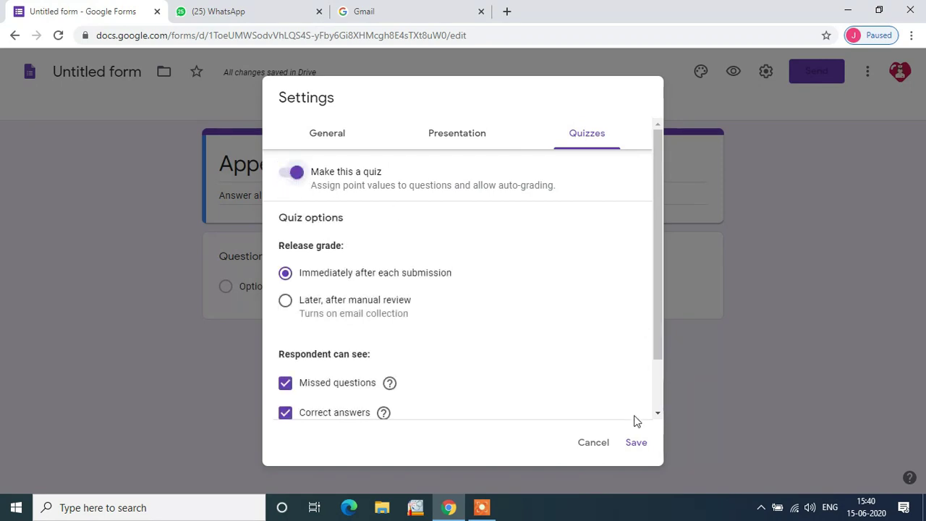
{"action": "left_click", "coordinate": [633, 444]}
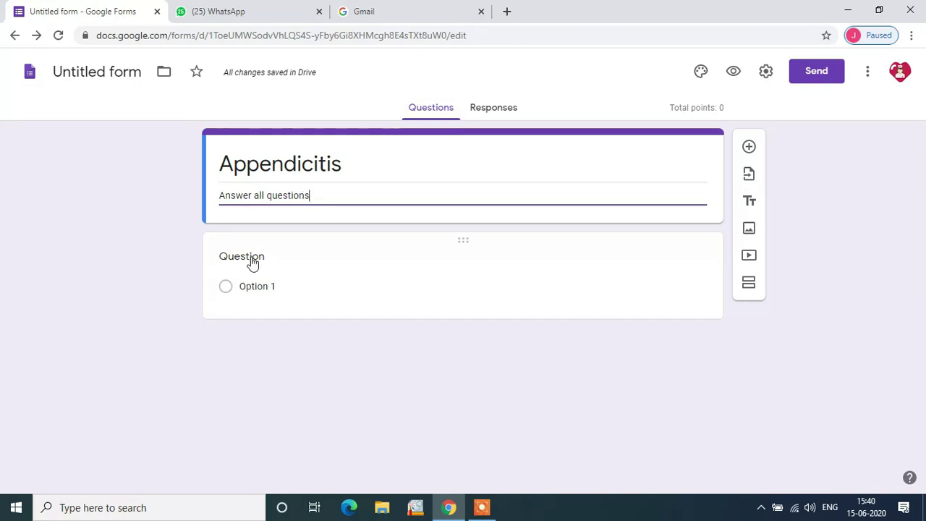
Step: Enter "Name of the student" as the text of the first question
{"action": "left_click", "coordinate": [253, 263]}
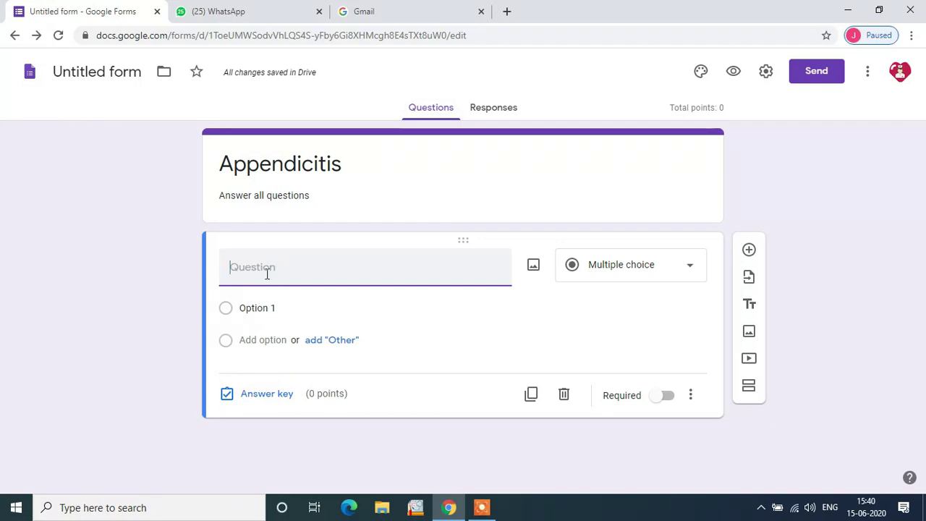
{"action": "type", "text": "N"}
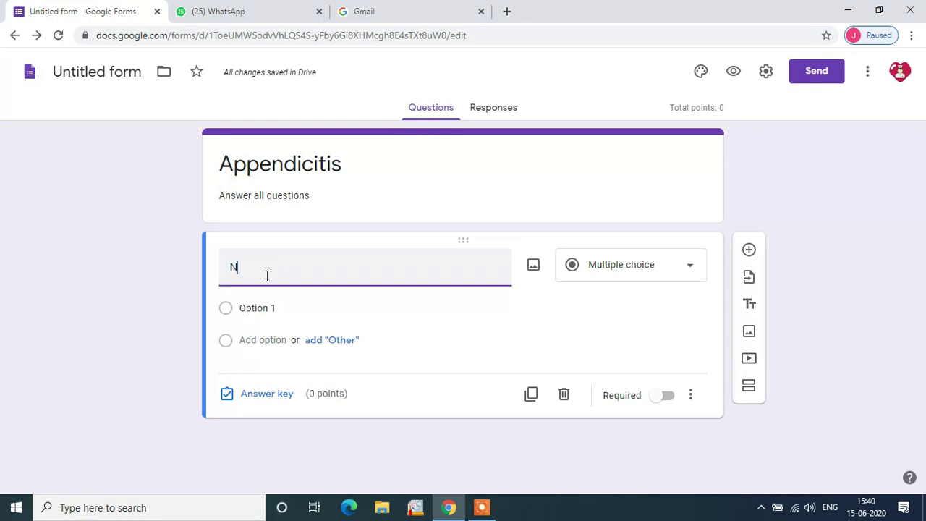
{"action": "type", "text": "ame of"}
{"action": "key", "text": "BackSpace"}
{"action": "key", "text": "BackSpace"}
{"action": "key", "text": "BackSpace"}
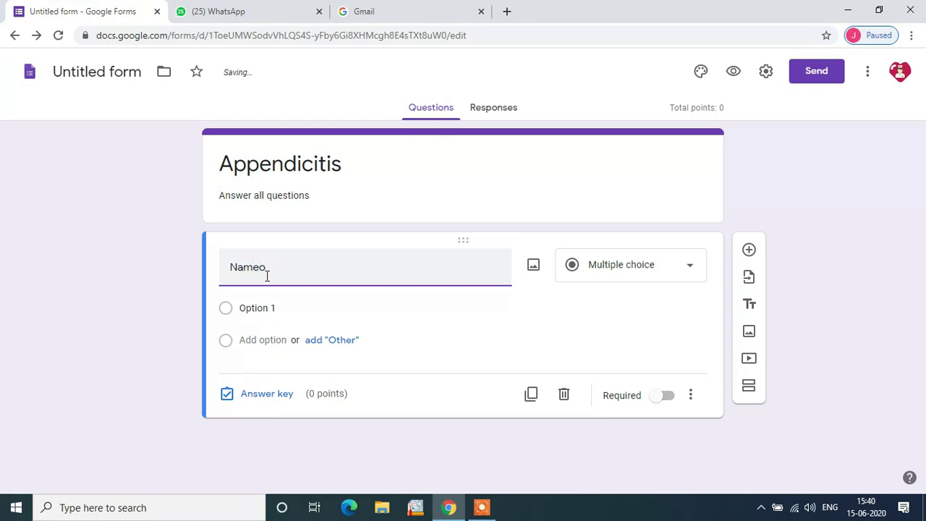
{"action": "type", "text": "of the student"}
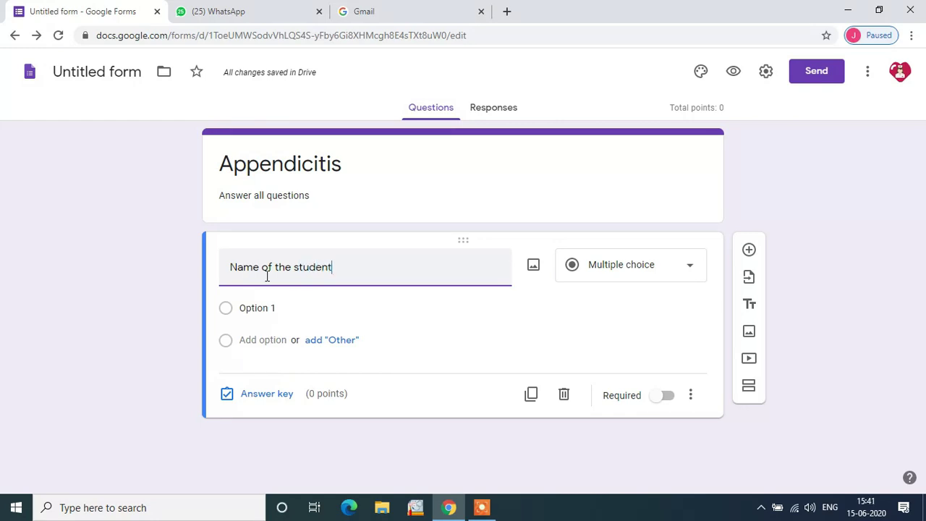
Step: Set the student name question to the Short answer type and make it required
{"action": "left_click", "coordinate": [643, 279]}
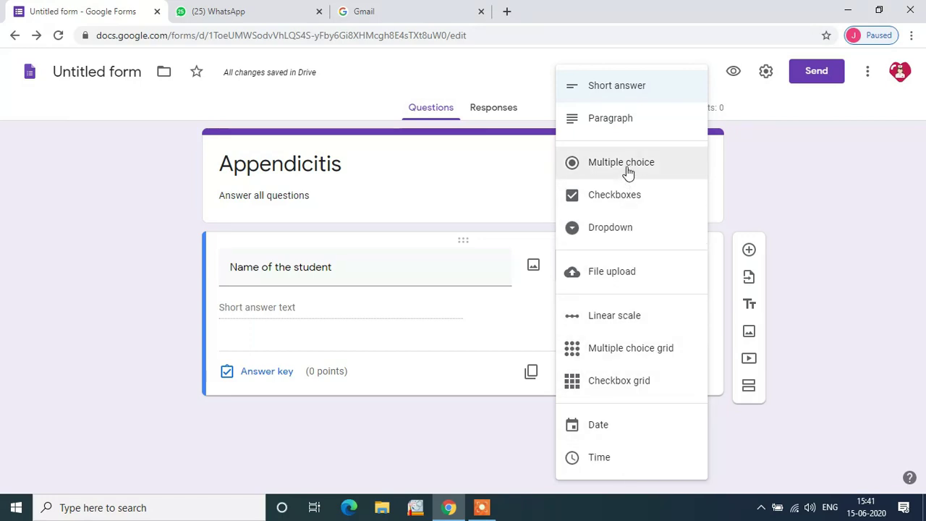
{"action": "left_click", "coordinate": [597, 87]}
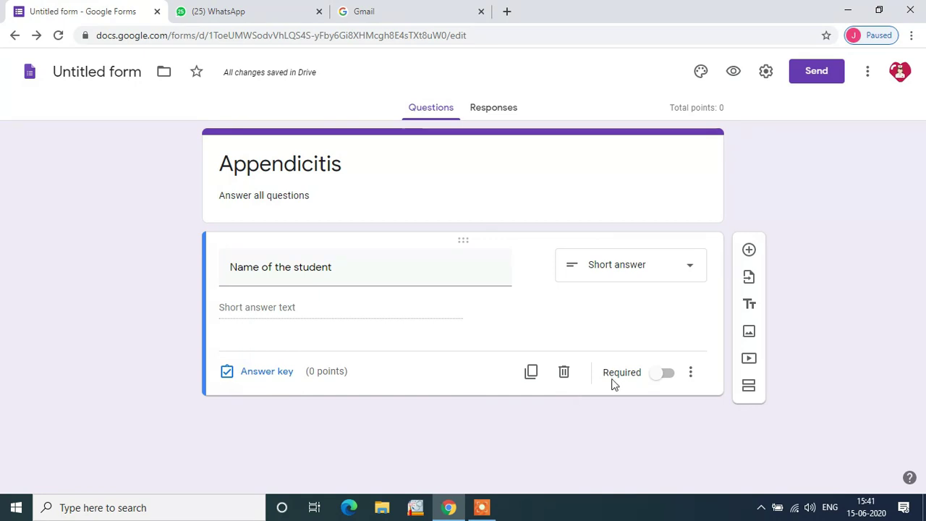
{"action": "left_click", "coordinate": [657, 377]}
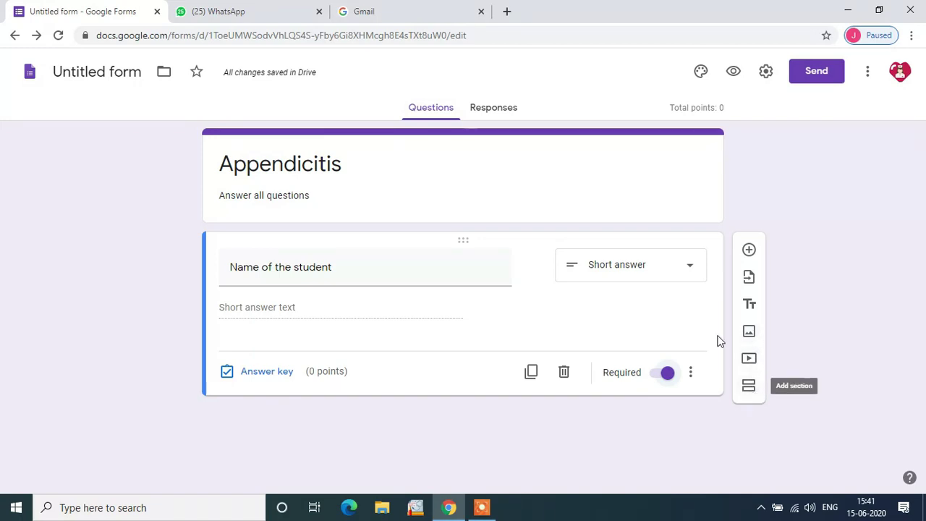
Step: Add a second question reading "Define appendicitis" with the Paragraph answer type
{"action": "left_click", "coordinate": [748, 250]}
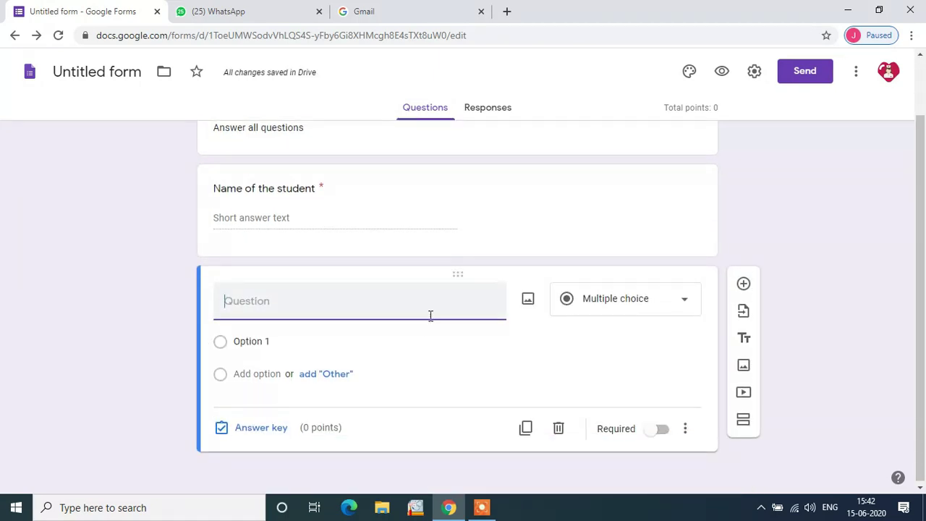
{"action": "mouse_move", "coordinate": [518, 310]}
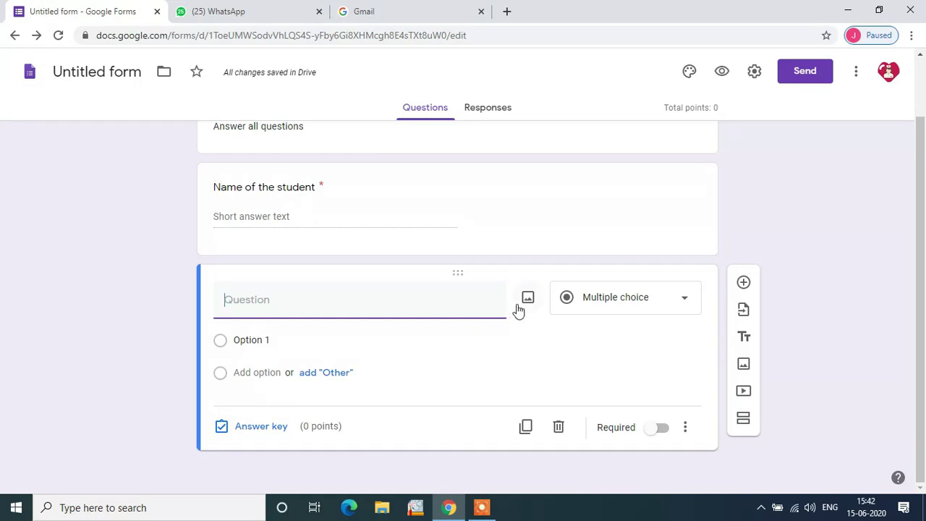
{"action": "type", "text": "Define appendicitis"}
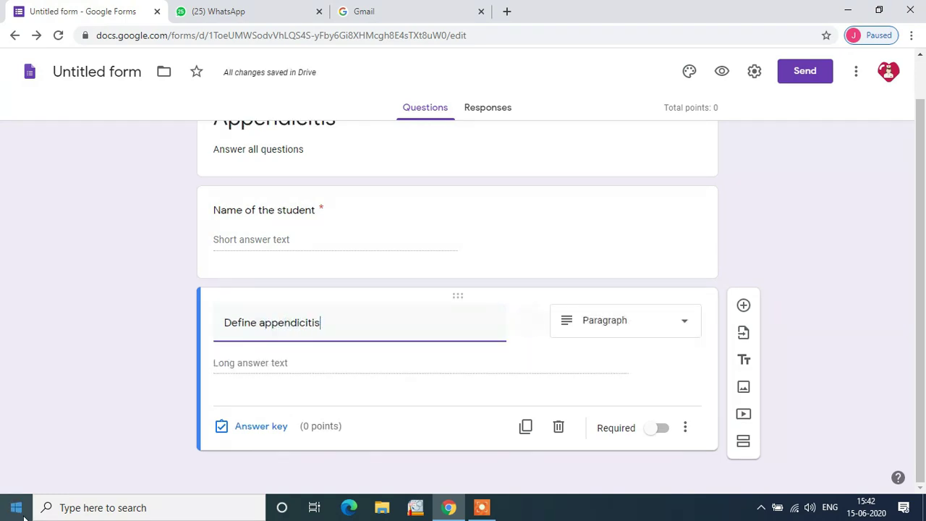
{"action": "left_click", "coordinate": [599, 327]}
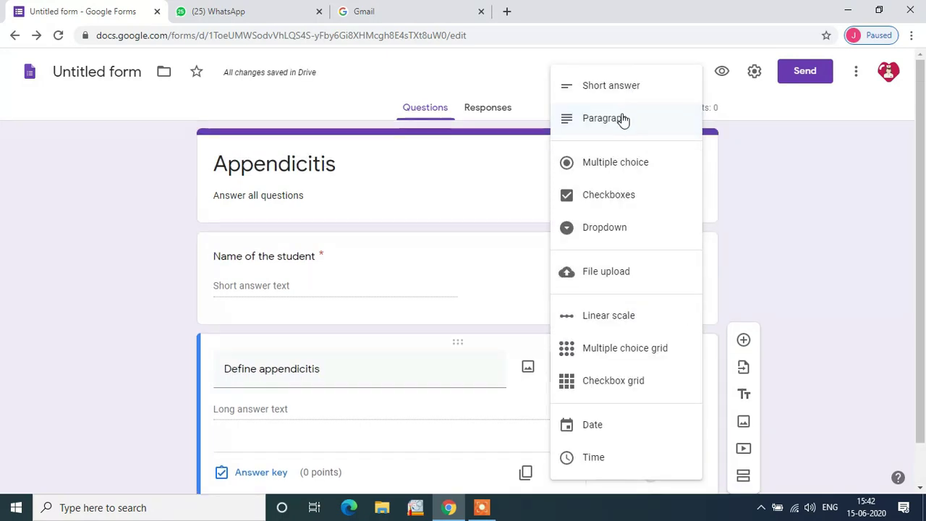
{"action": "left_click", "coordinate": [620, 121]}
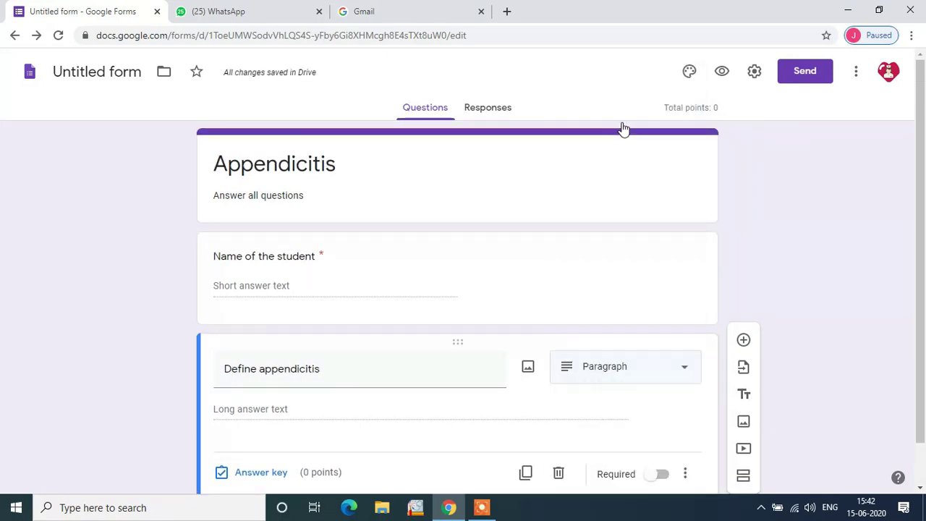
Step: Assign 2 points to the "Define appendicitis" question and make it required
{"action": "scroll", "coordinate": [924, 320], "scroll_direction": "down", "scroll_amount": 1}
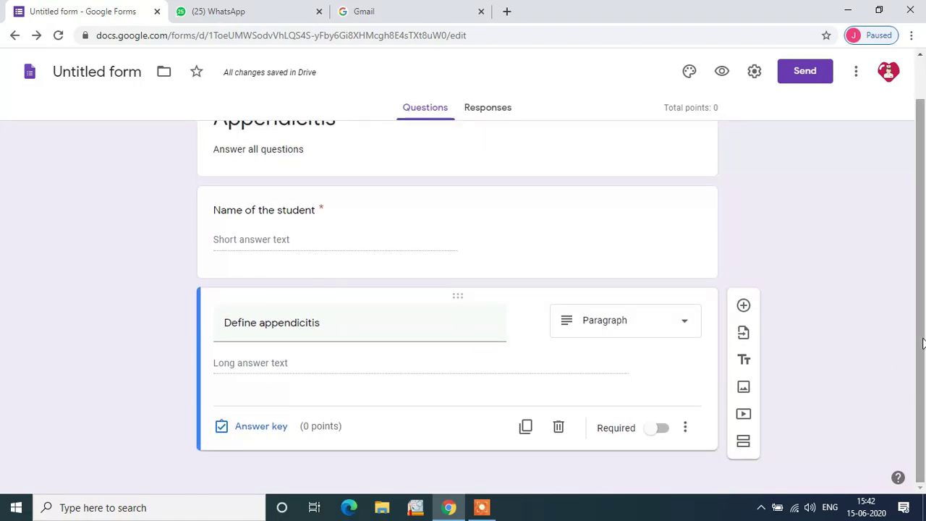
{"action": "left_click", "coordinate": [261, 427]}
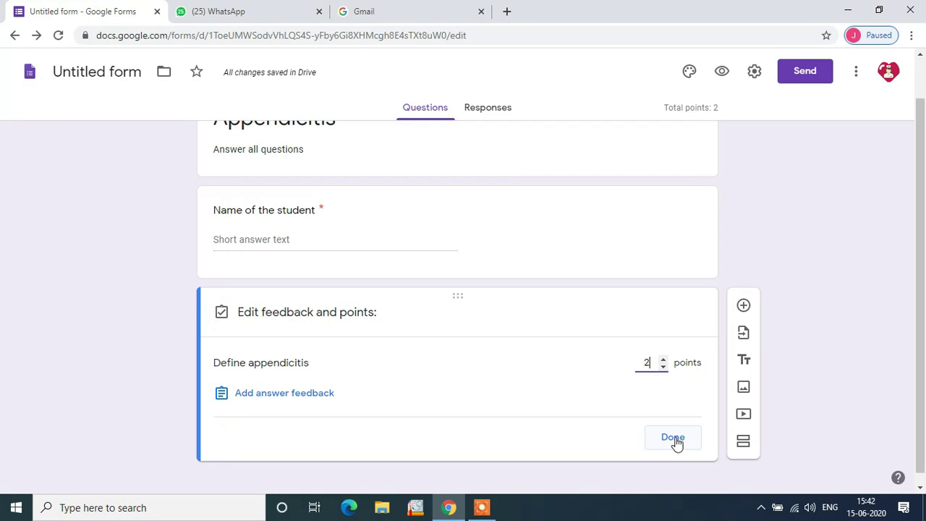
{"action": "left_click", "coordinate": [675, 443]}
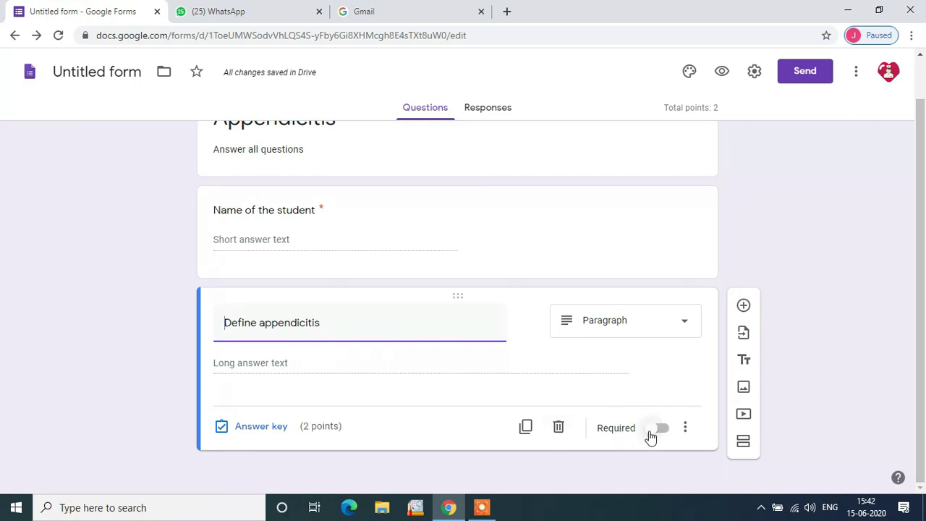
{"action": "left_click", "coordinate": [657, 429]}
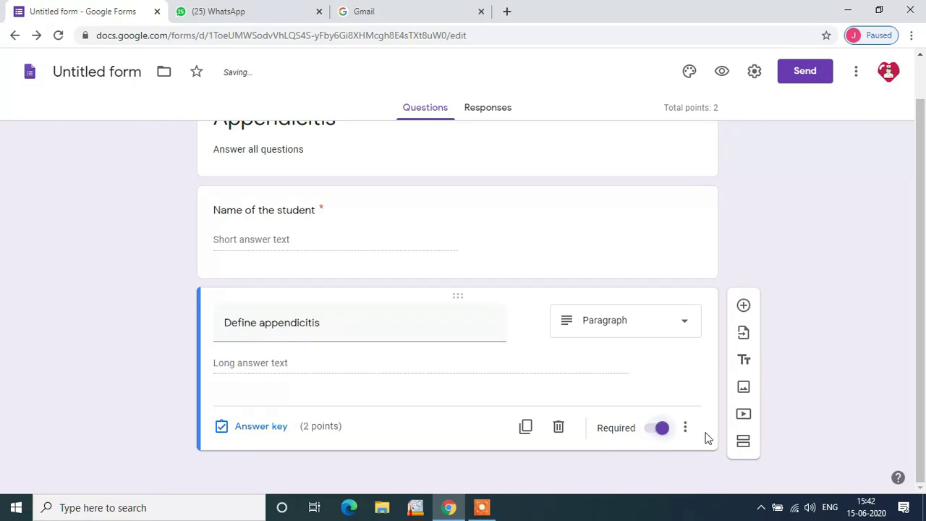
Step: Add a third question reading "Which of the following is a sign of appendicitis" with the Multiple choice type
{"action": "left_click", "coordinate": [743, 306]}
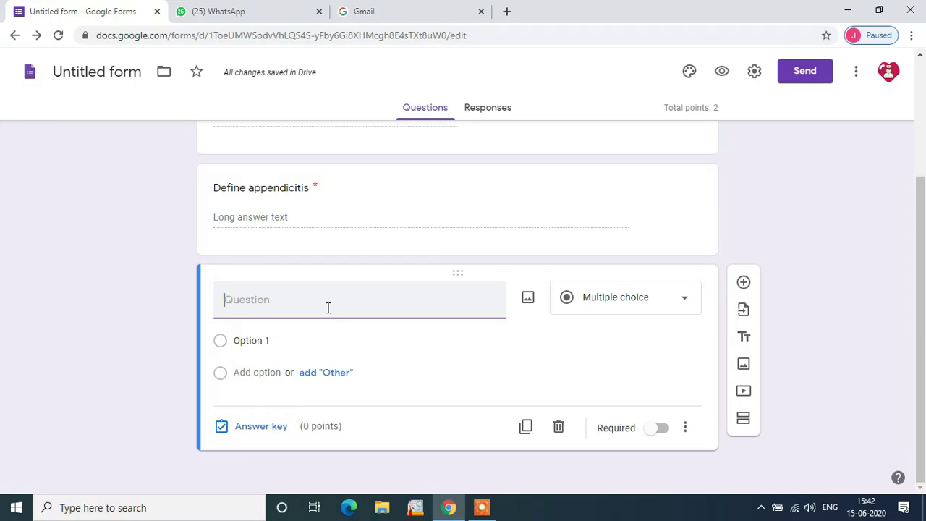
{"action": "type", "text": "Which"}
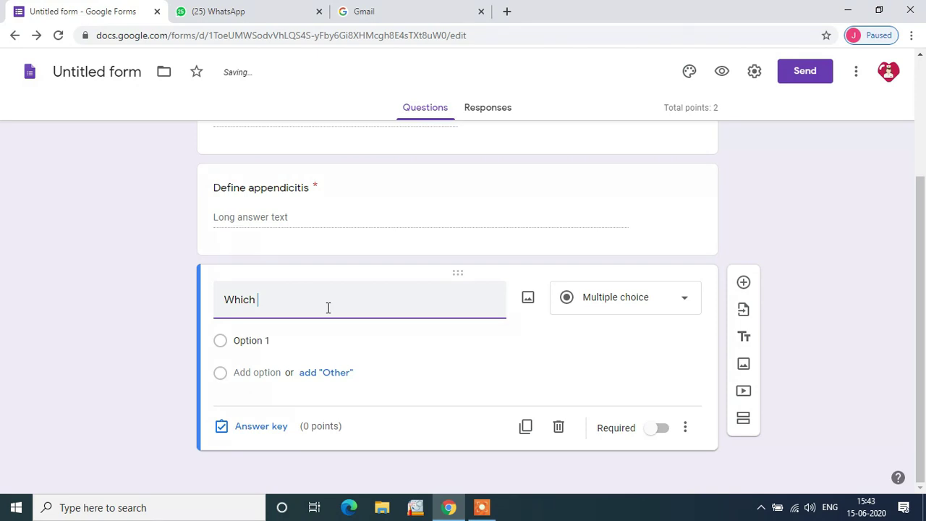
{"action": "type", "text": " of the following is a sign of appendicitis"}
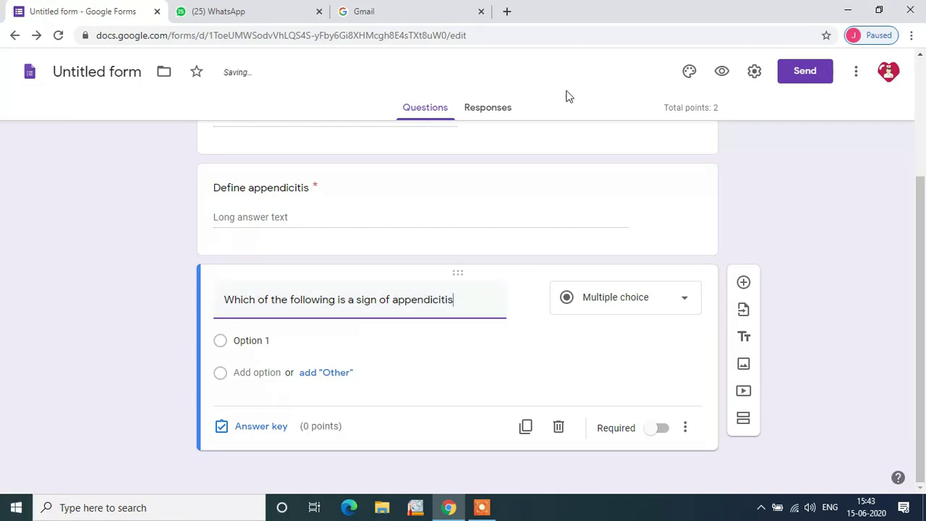
{"action": "left_click", "coordinate": [610, 310]}
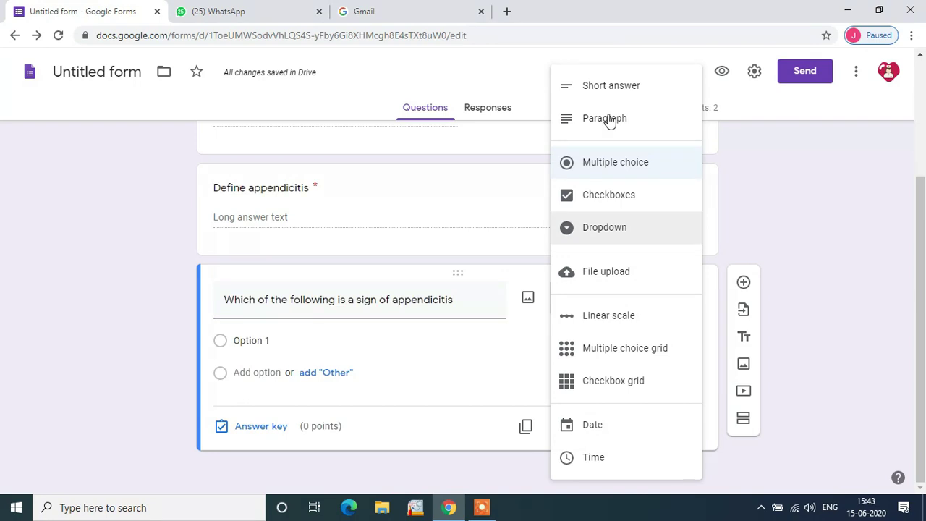
{"action": "left_click", "coordinate": [606, 171]}
Step: Enter "Cullen Sign", "Halo sign" and "Rovsing Sign" as the answer options of the appendicitis sign question
{"action": "left_click", "coordinate": [237, 339]}
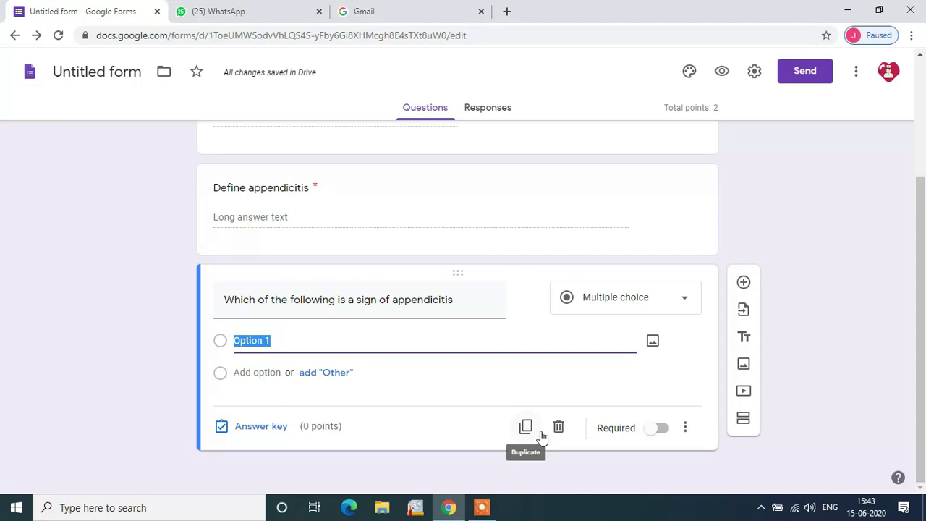
{"action": "type", "text": "Cullen Sign"}
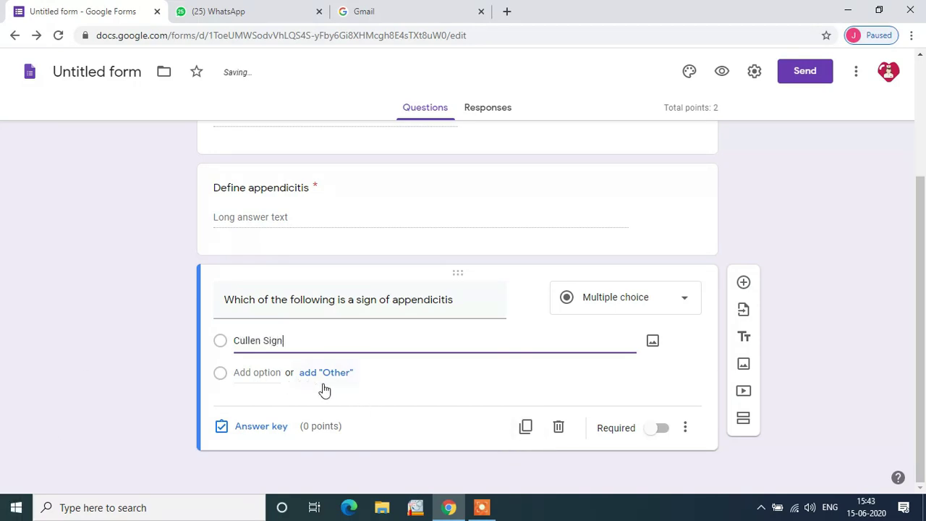
{"action": "left_click", "coordinate": [261, 373]}
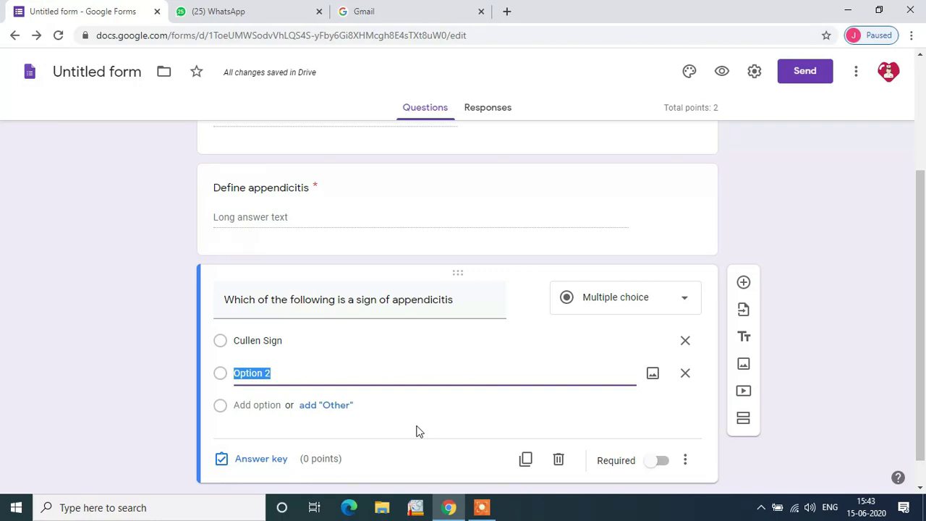
{"action": "type", "text": "Halo sign"}
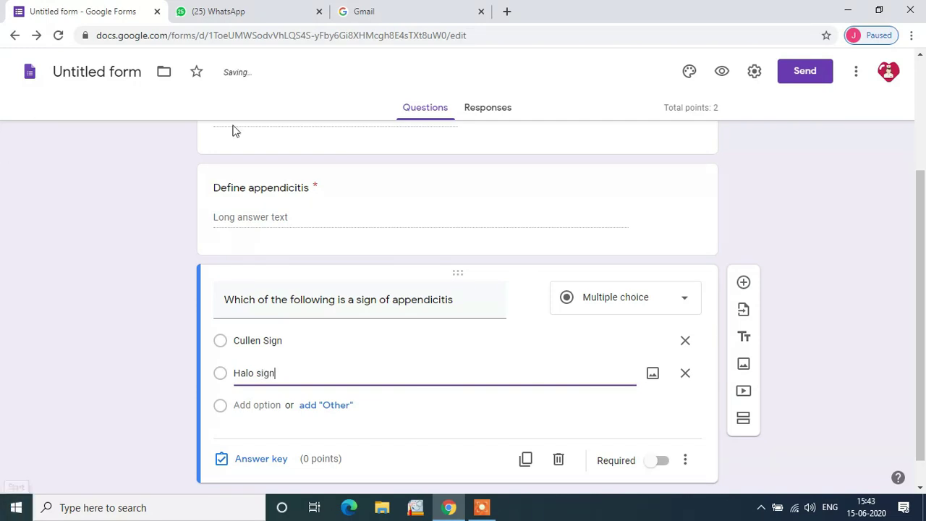
{"action": "left_click", "coordinate": [261, 404]}
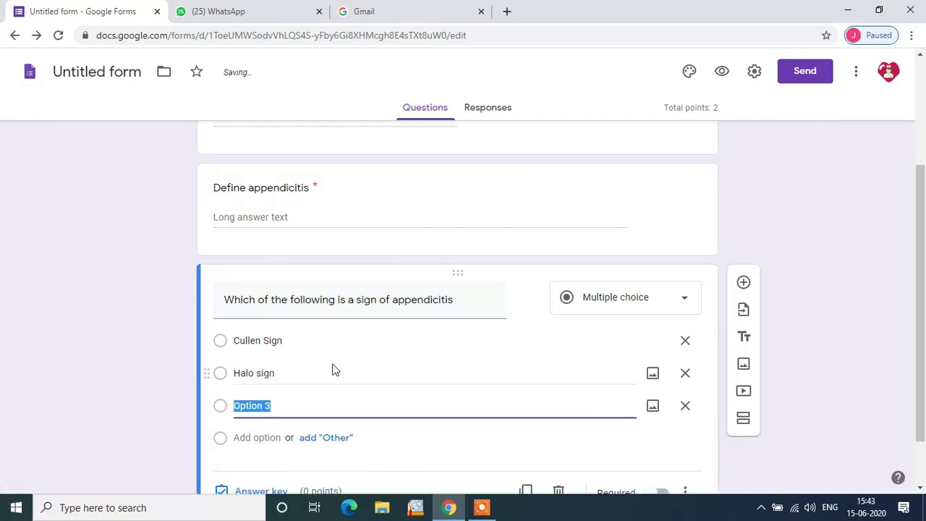
{"action": "type", "text": "Rovsing Sign"}
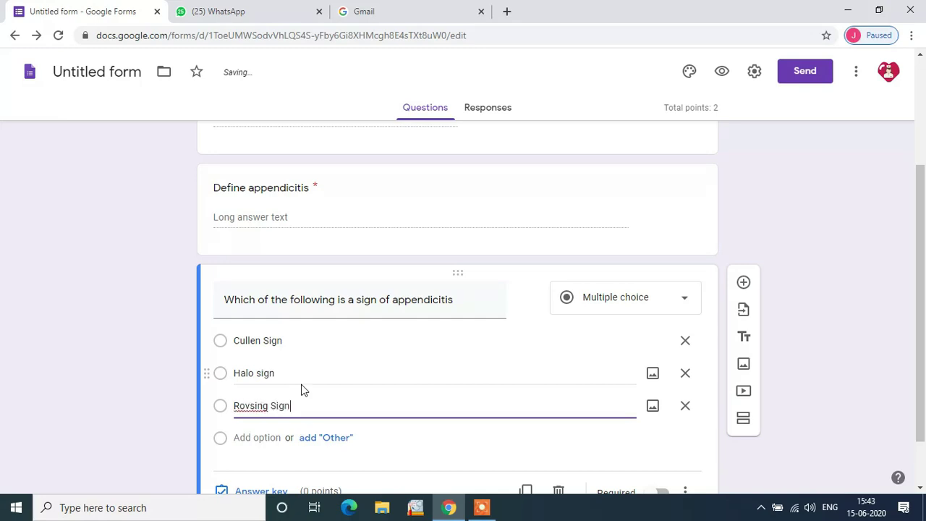
Step: In the sign question's answer key, assign 1 point and mark "Rovsing Sign" as the correct answer
{"action": "scroll", "coordinate": [405, 369], "scroll_direction": "down", "scroll_amount": 1}
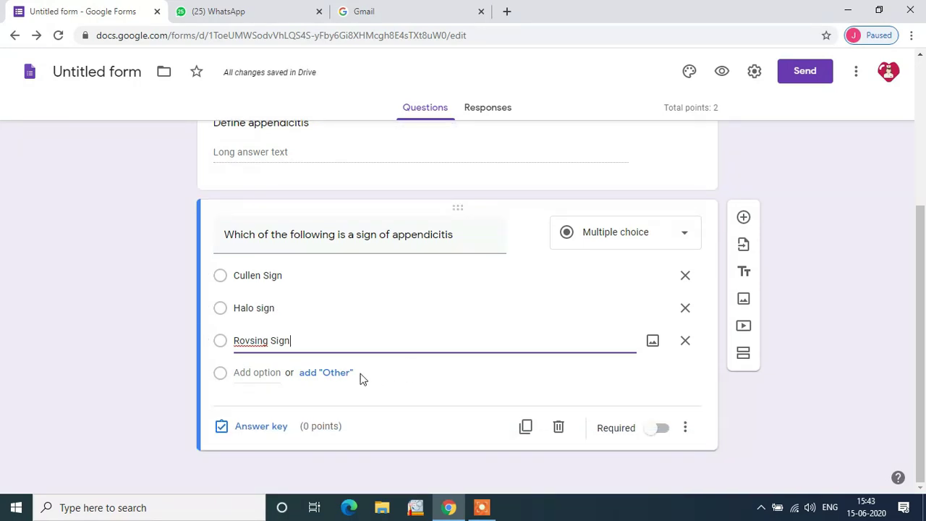
{"action": "left_click", "coordinate": [261, 426]}
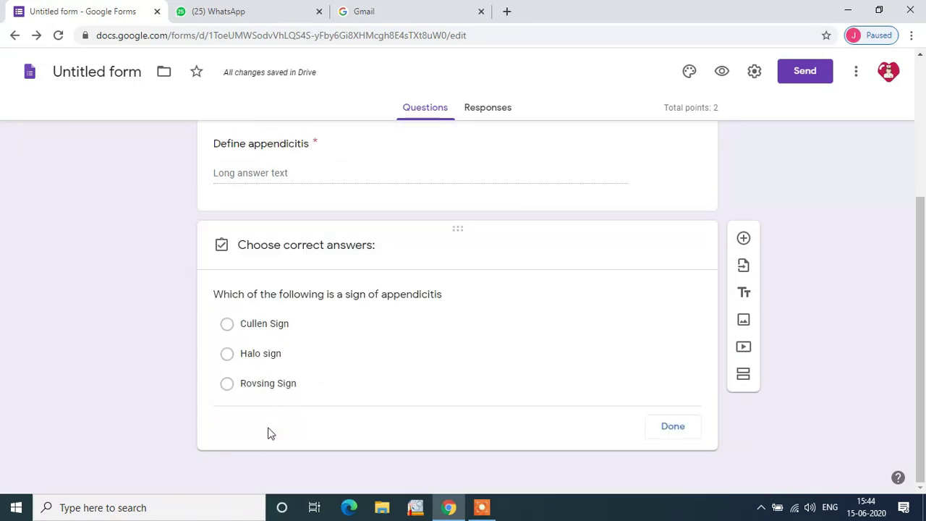
{"action": "left_click", "coordinate": [663, 271]}
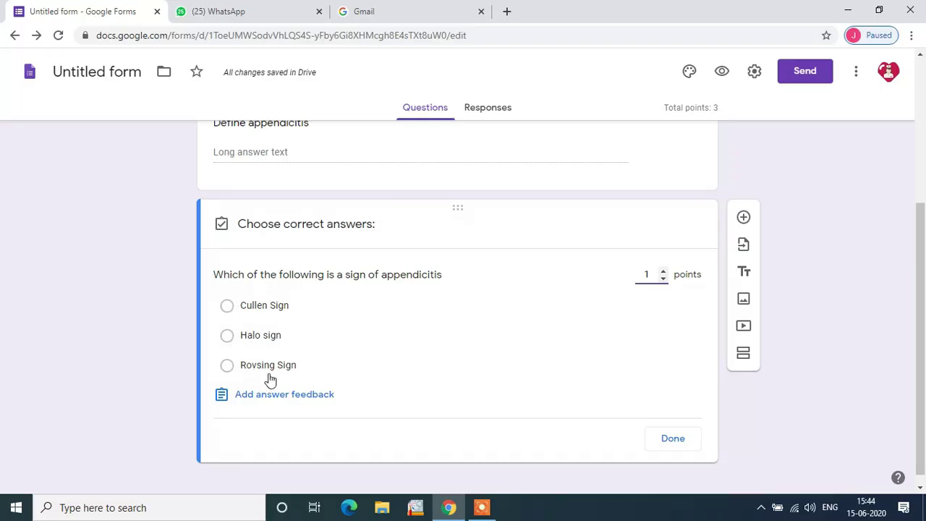
{"action": "left_click", "coordinate": [228, 368]}
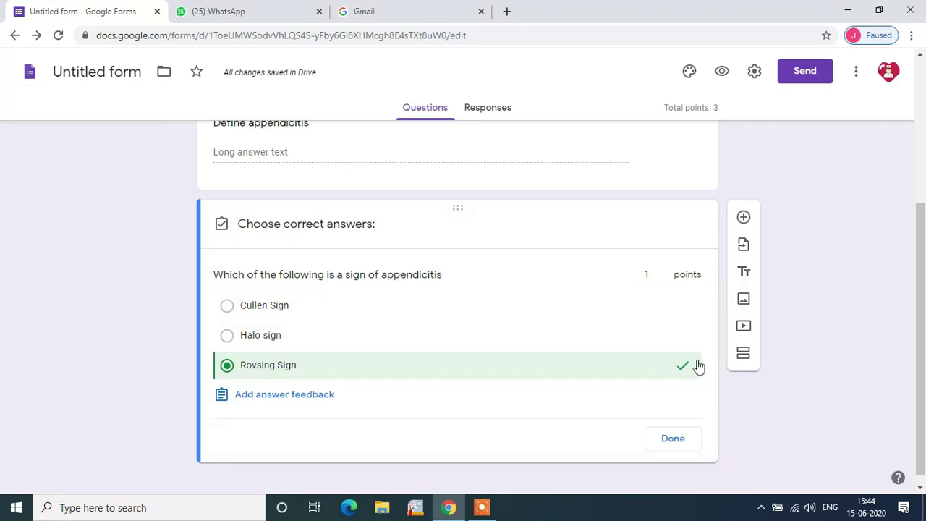
Step: Add answer feedback to the sign question: "Wrong" for incorrect answers and "Very Good" for correct answers
{"action": "left_click", "coordinate": [316, 402]}
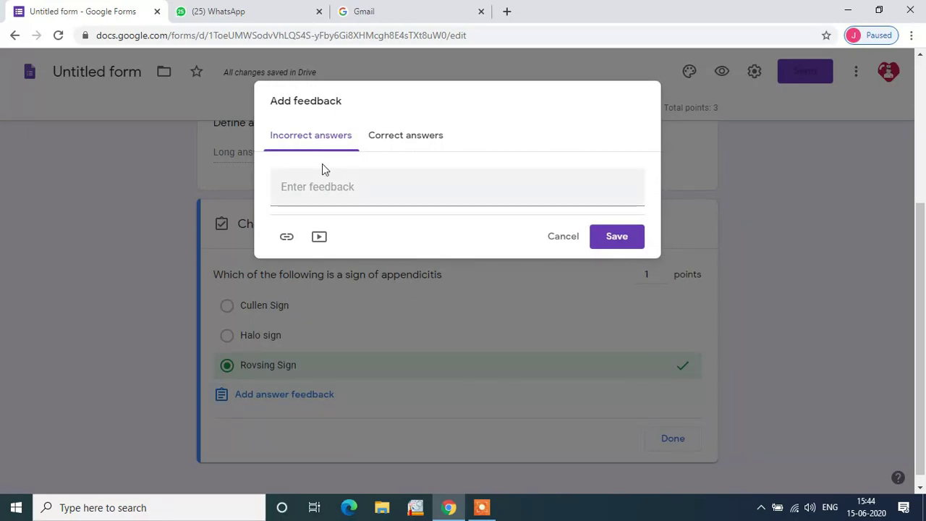
{"action": "left_click", "coordinate": [325, 186]}
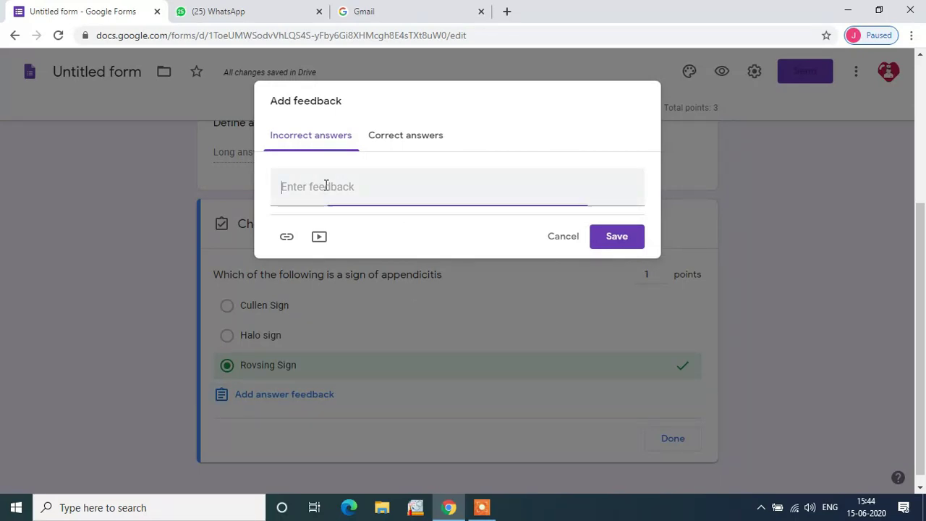
{"action": "type", "text": "Wrong"}
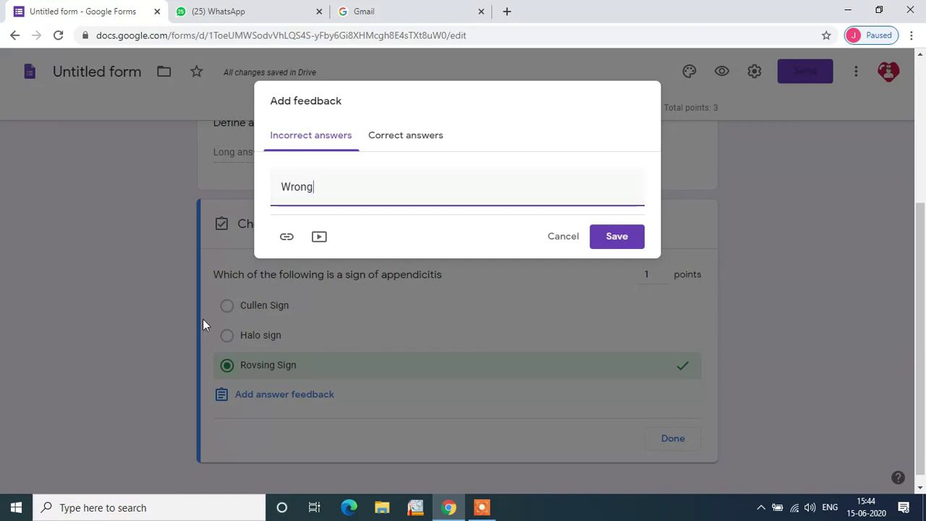
{"action": "left_click", "coordinate": [400, 146]}
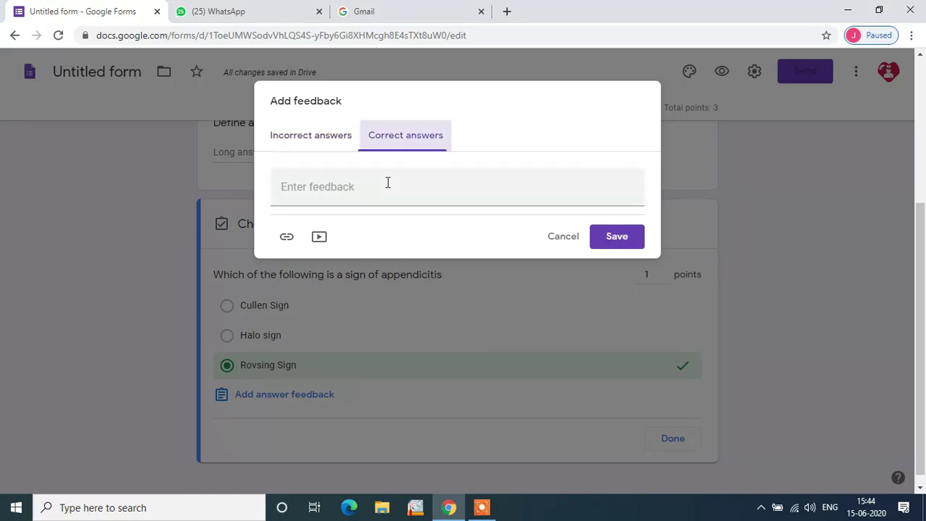
{"action": "type", "text": "Ve"}
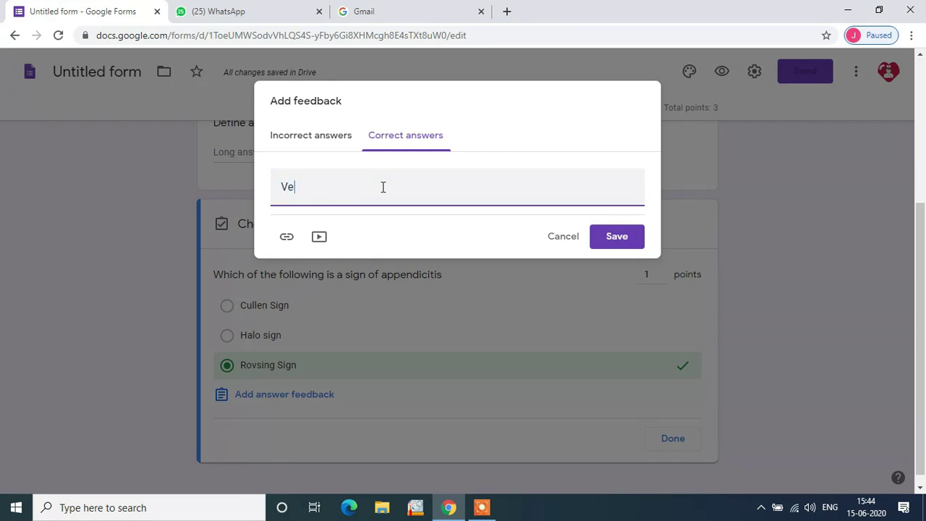
{"action": "type", "text": "ru Good"}
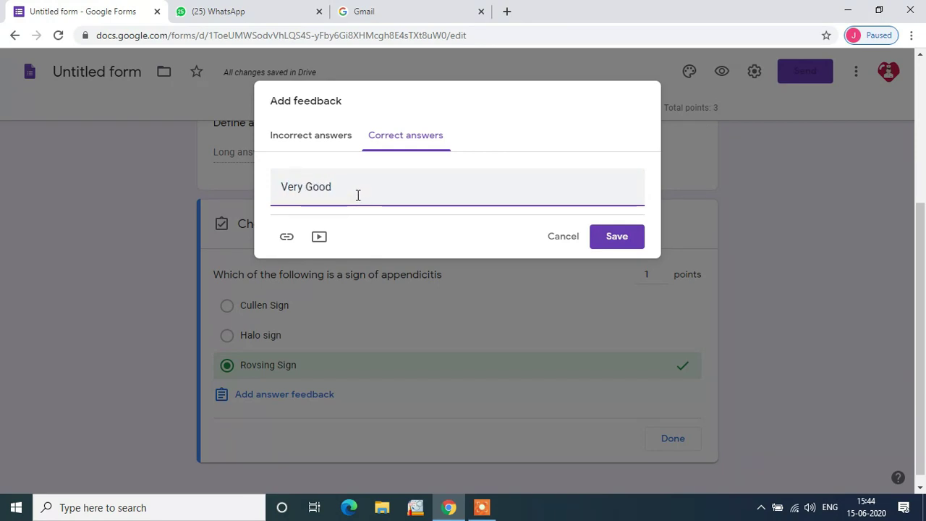
{"action": "left_click", "coordinate": [615, 237]}
Step: Finish the answer key of the appendicitis sign question and make the question required
{"action": "scroll", "coordinate": [337, 428], "scroll_direction": "down", "scroll_amount": 1}
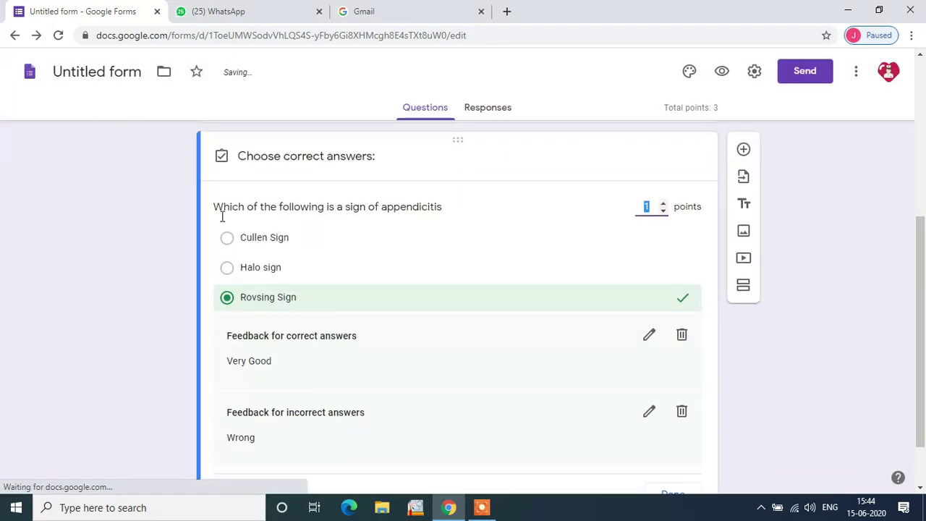
{"action": "scroll", "coordinate": [355, 370], "scroll_direction": "down", "scroll_amount": 1}
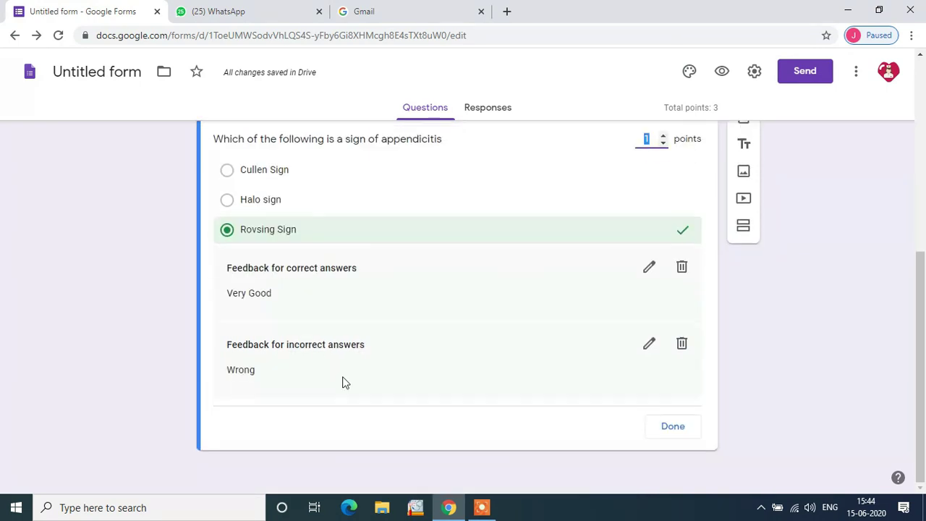
{"action": "left_click", "coordinate": [675, 431]}
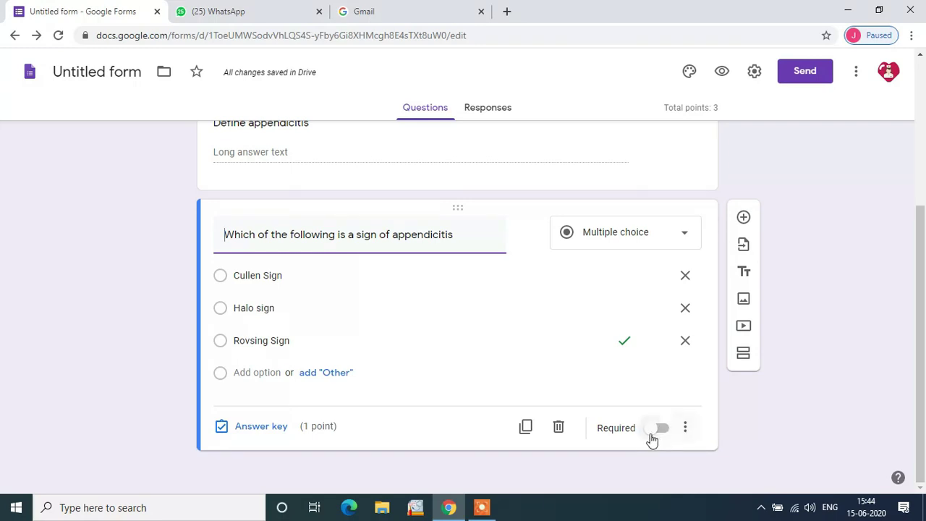
{"action": "left_click", "coordinate": [653, 432]}
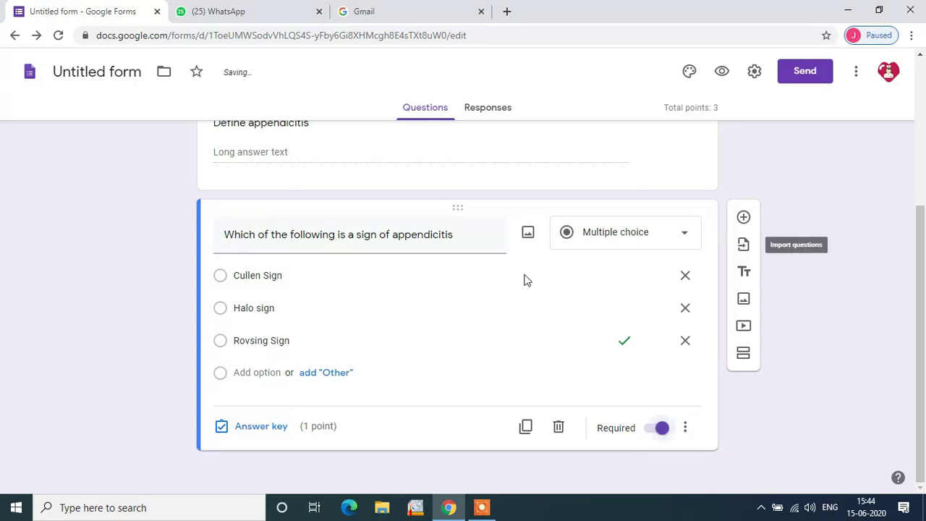
Step: Add a fourth question reading "Name the type of surgery for removal of appendix" with the Short answer type
{"action": "left_click", "coordinate": [743, 219]}
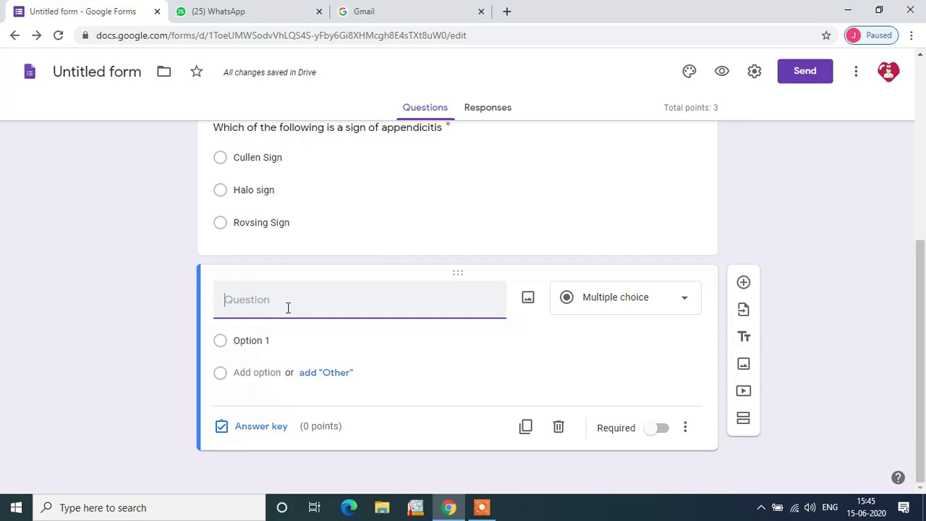
{"action": "type", "text": "Name the"}
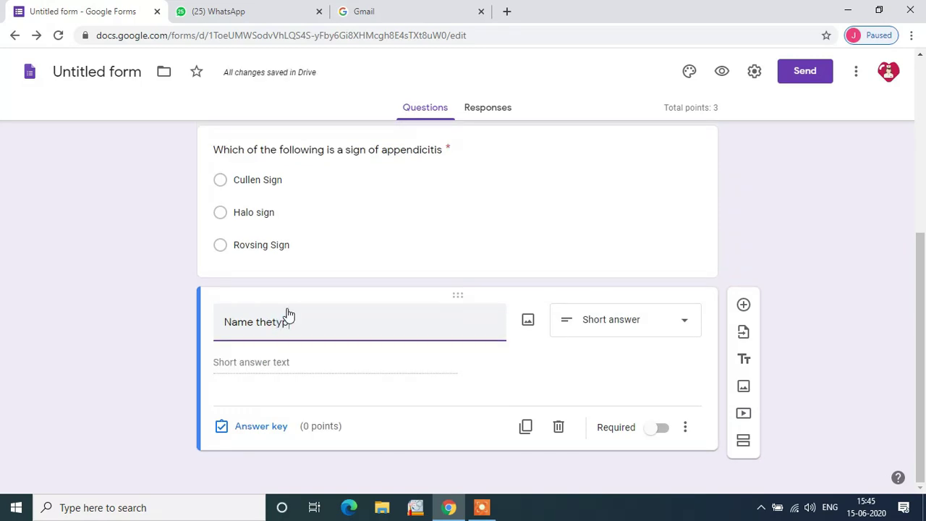
{"action": "type", "text": " type"}
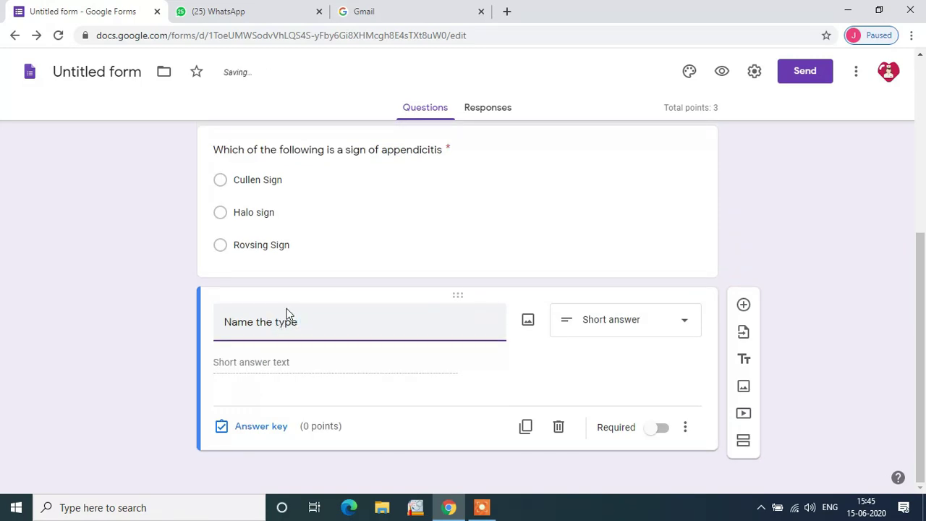
{"action": "type", "text": " of surgery for"}
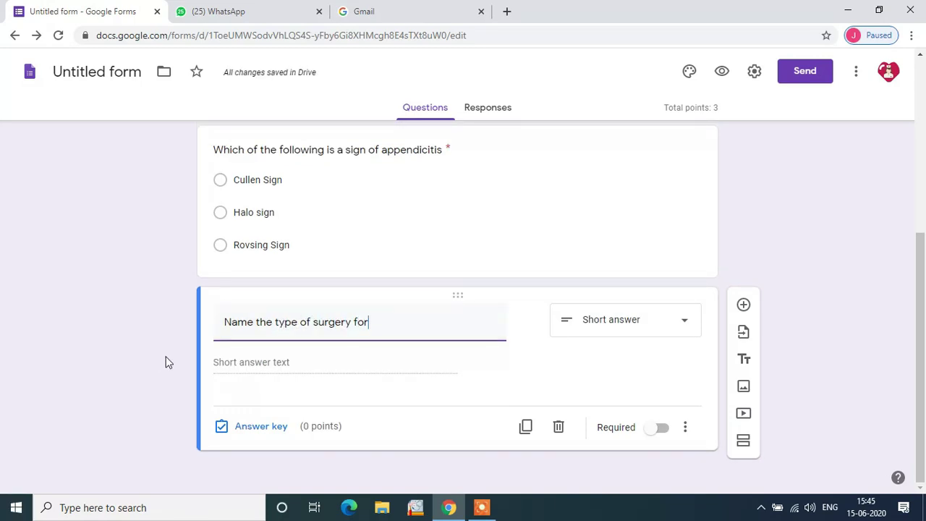
{"action": "type", "text": " removal of appendix"}
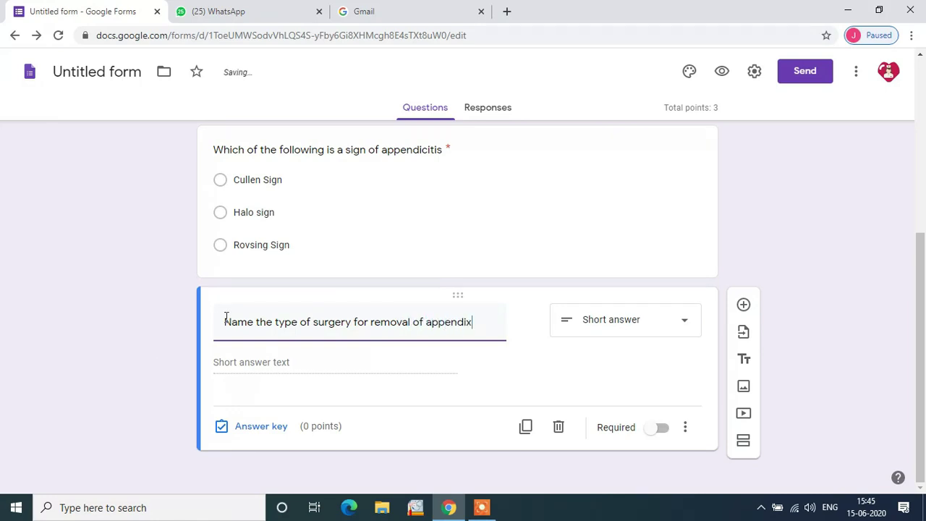
{"action": "left_click", "coordinate": [626, 321]}
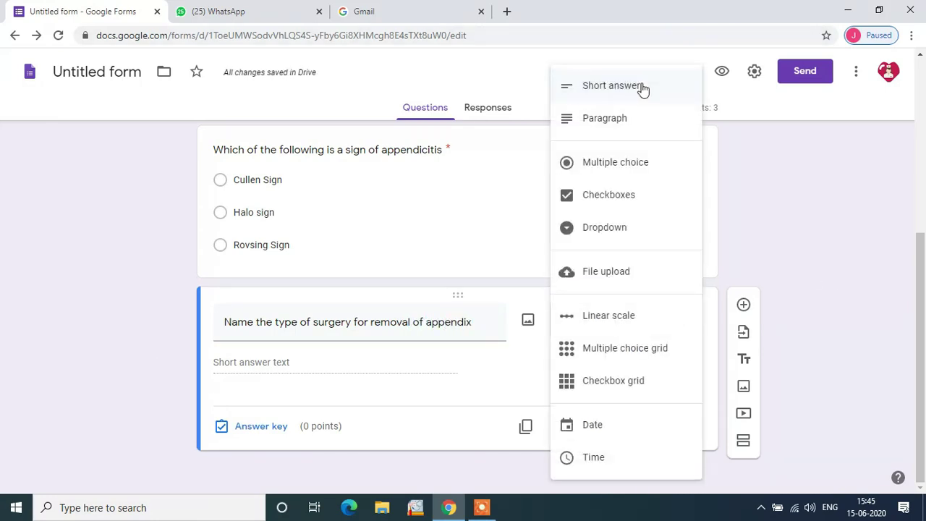
{"action": "left_click", "coordinate": [404, 373]}
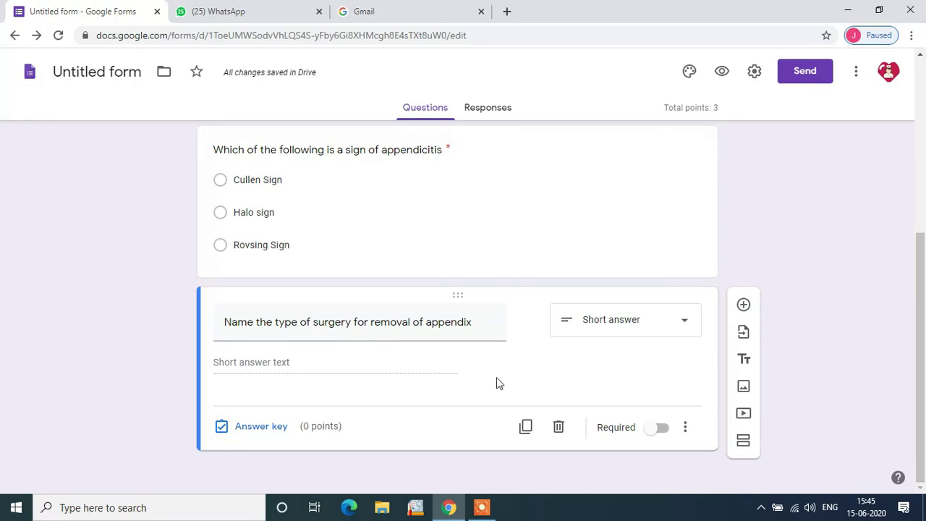
Step: In the surgery question's answer key, add "Appendisectomy" as a correct answer and assign 1 point
{"action": "left_click", "coordinate": [267, 432]}
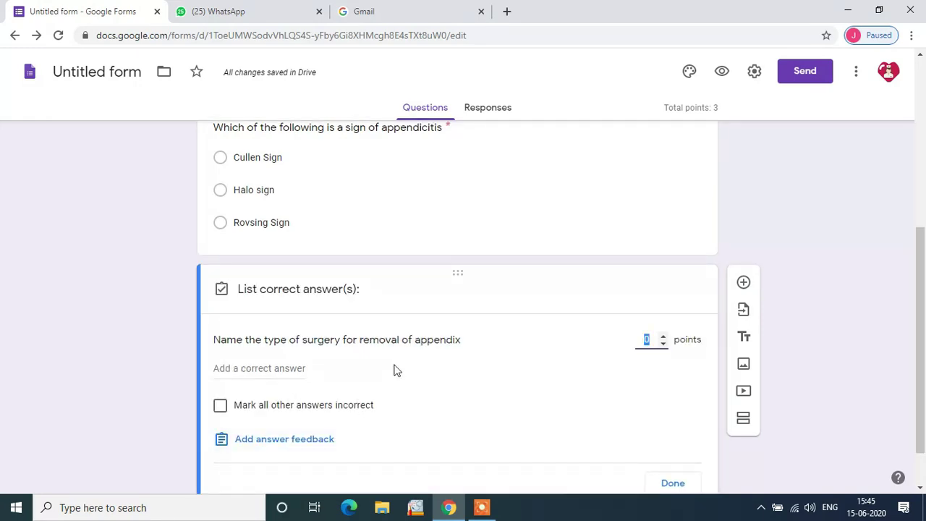
{"action": "left_click", "coordinate": [273, 368]}
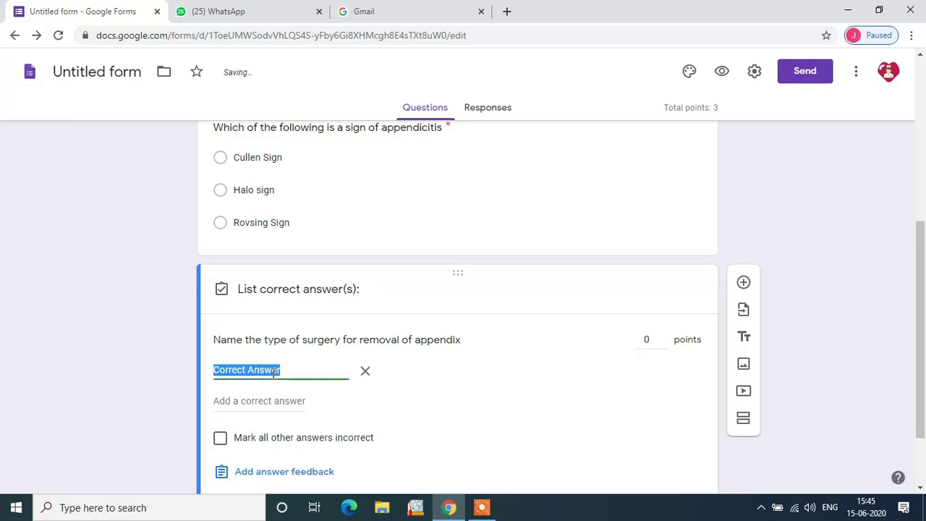
{"action": "type", "text": "Appendisectomy"}
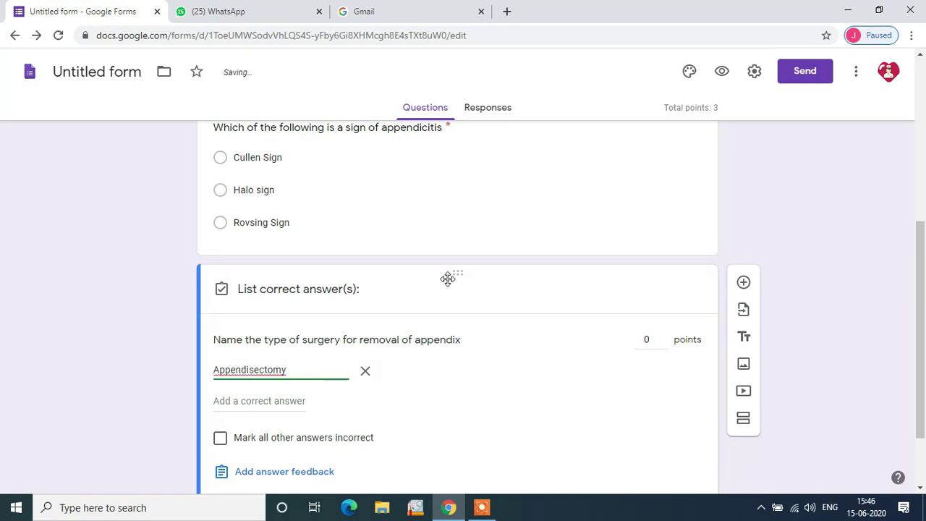
{"action": "left_click", "coordinate": [658, 340]}
{"action": "type", "text": "1"}
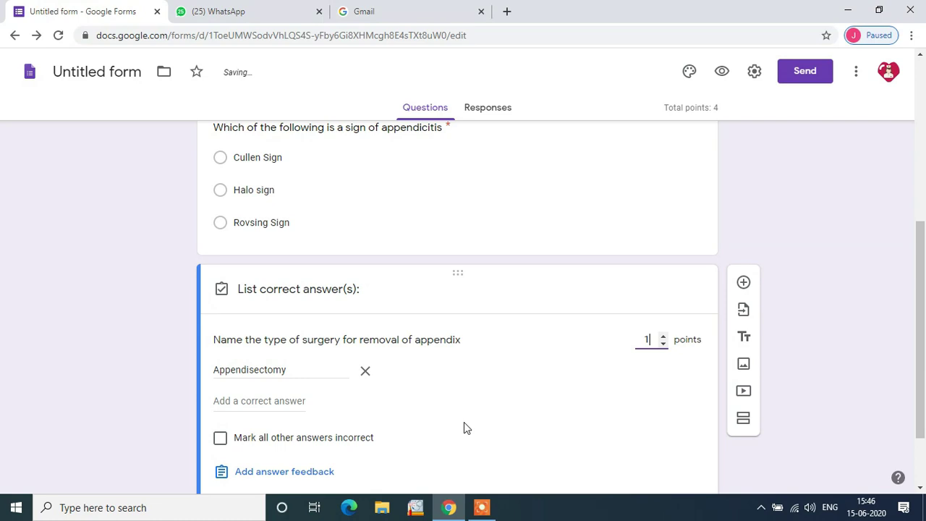
Step: Mark all other answers to the surgery question incorrect, finish its answer key and make the question required
{"action": "scroll", "coordinate": [464, 421], "scroll_direction": "down", "scroll_amount": 1}
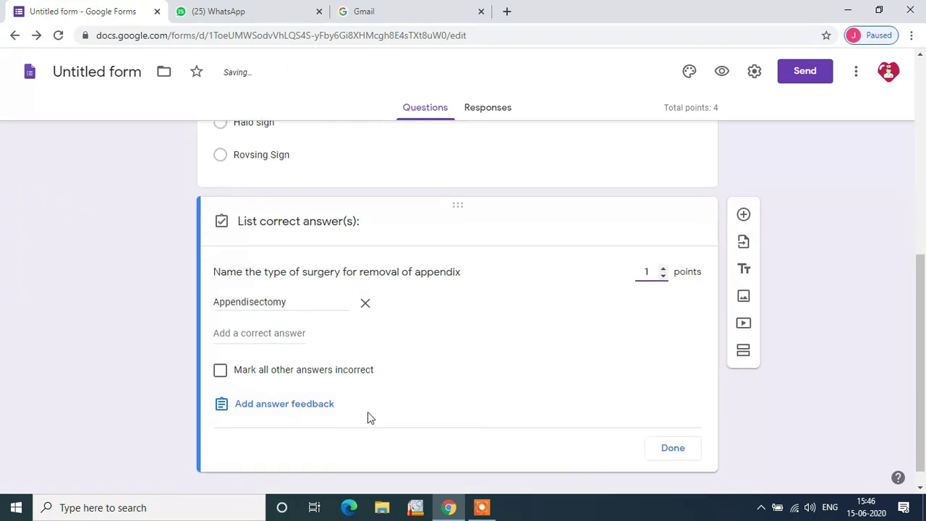
{"action": "left_click", "coordinate": [221, 372]}
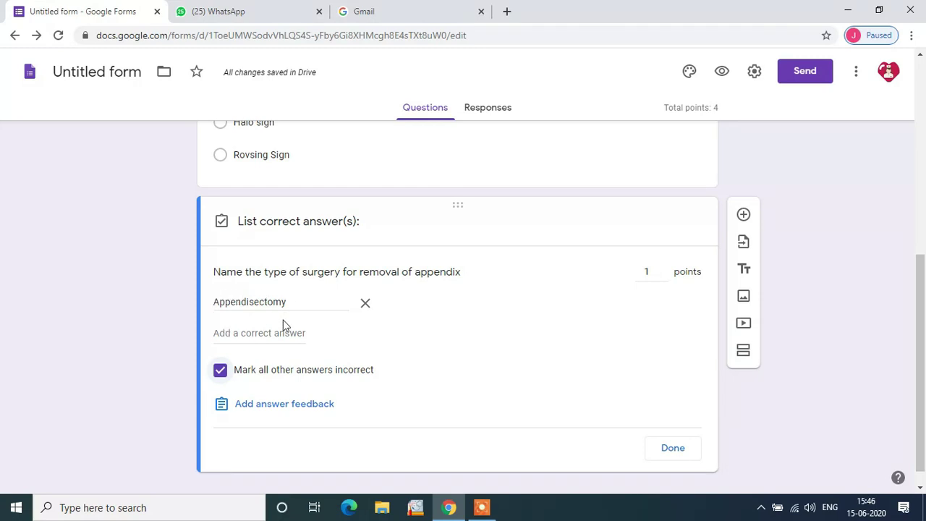
{"action": "left_click", "coordinate": [318, 414]}
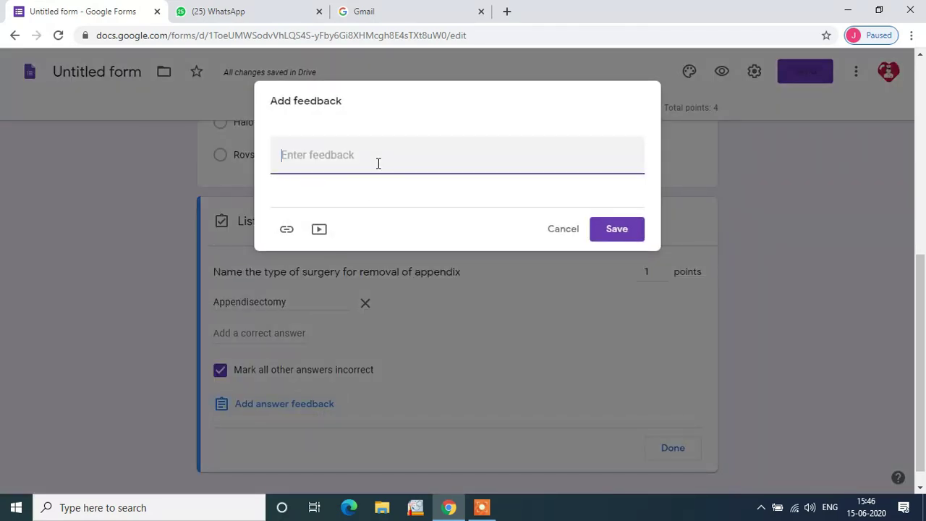
{"action": "left_click", "coordinate": [557, 230]}
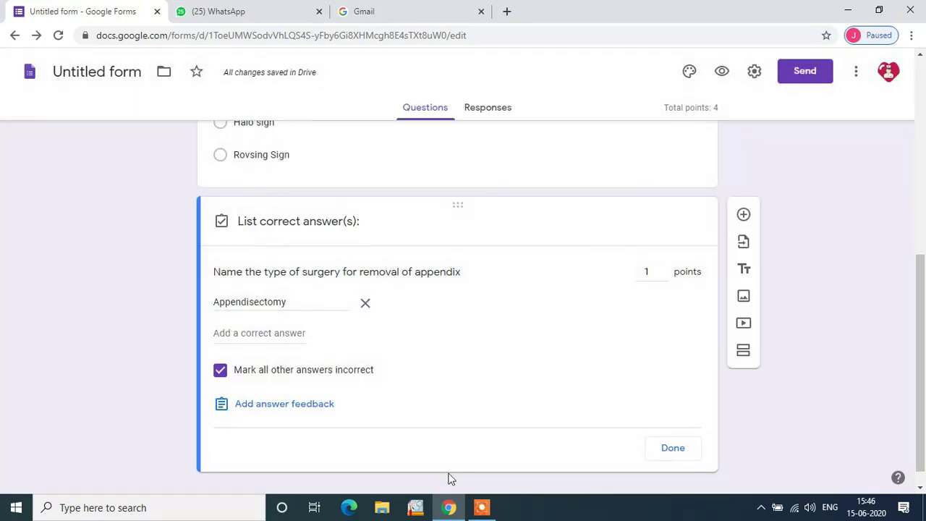
{"action": "left_click", "coordinate": [672, 449]}
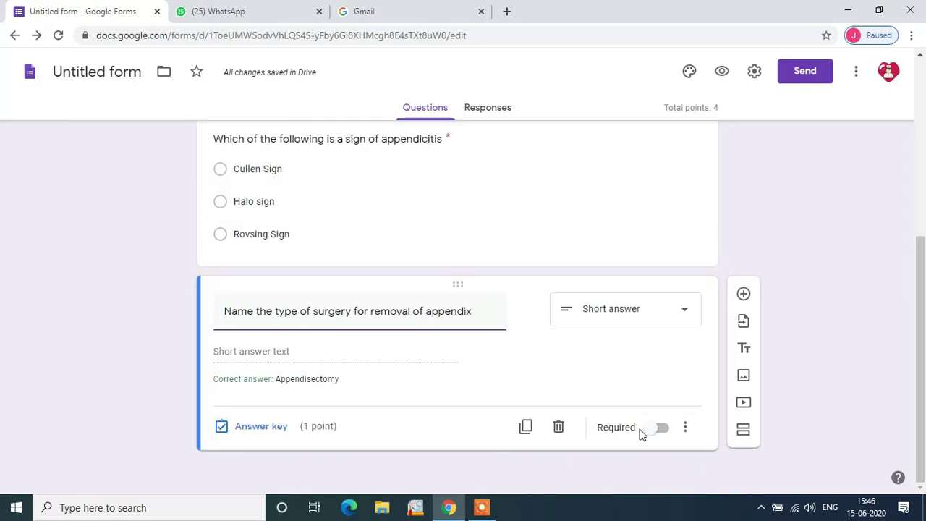
{"action": "left_click", "coordinate": [657, 428]}
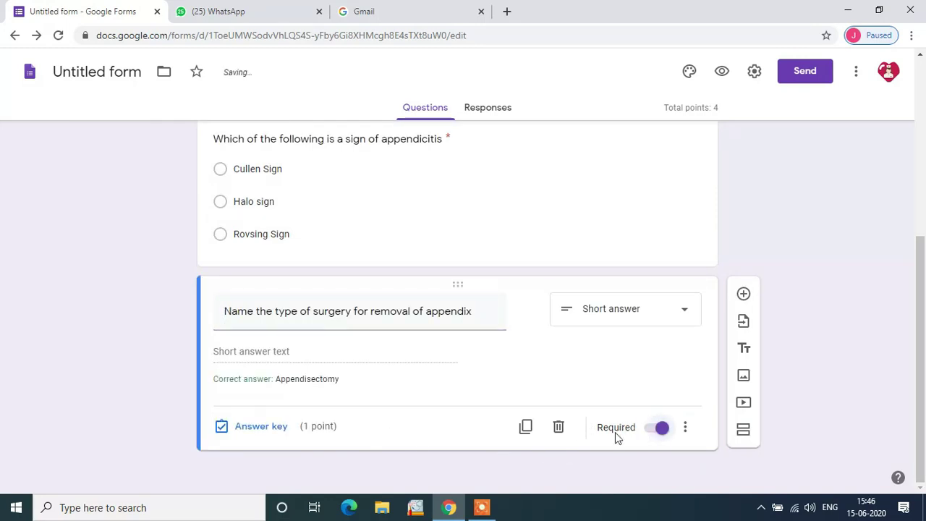
Step: Open the form's responses and stop the form from accepting responses
{"action": "scroll", "coordinate": [488, 371], "scroll_direction": "up", "scroll_amount": 3}
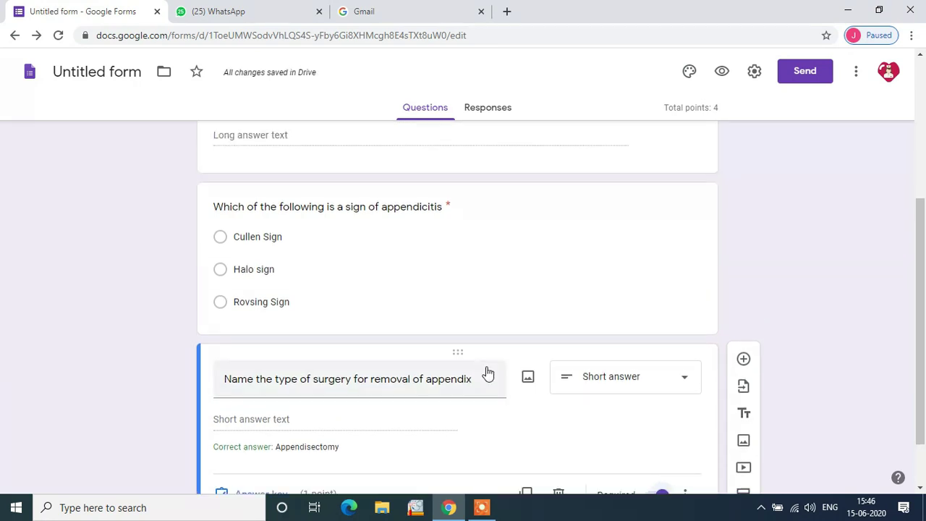
{"action": "scroll", "coordinate": [488, 369], "scroll_direction": "up", "scroll_amount": 2}
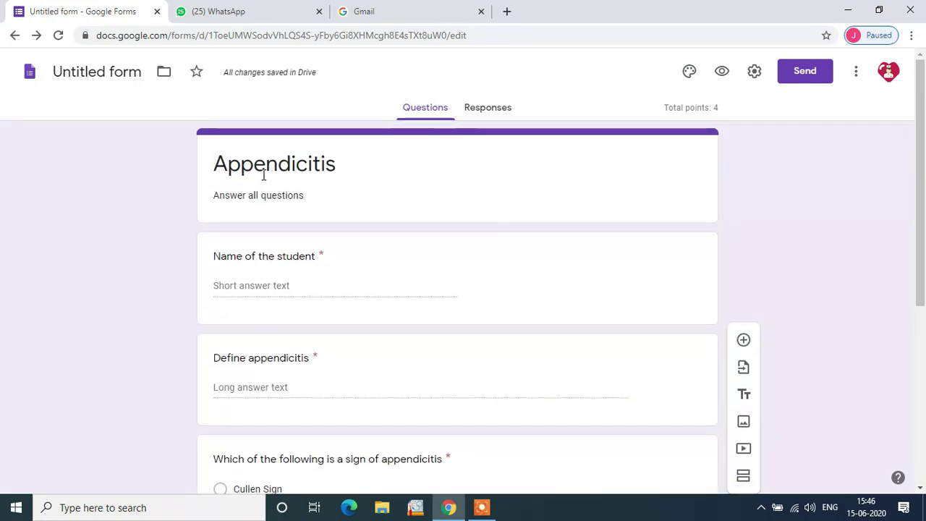
{"action": "scroll", "coordinate": [387, 307], "scroll_direction": "down", "scroll_amount": 5}
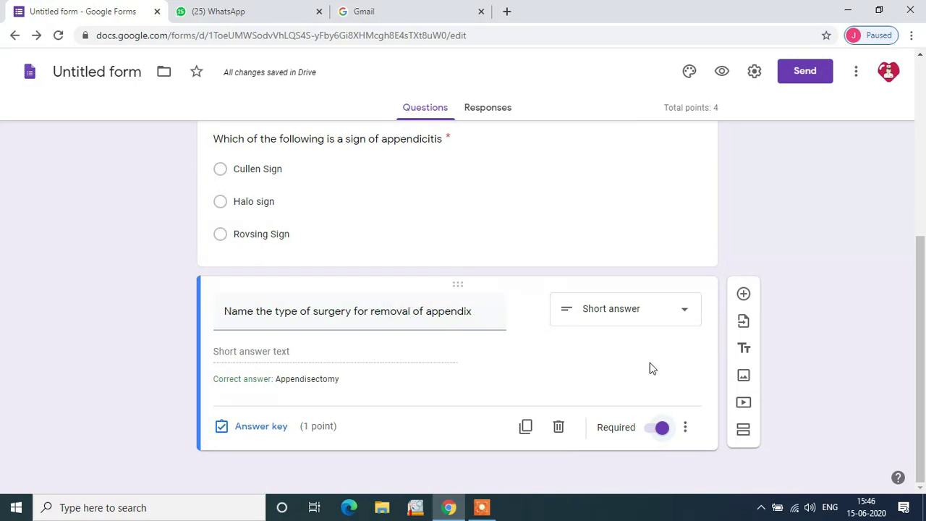
{"action": "scroll", "coordinate": [837, 314], "scroll_direction": "up", "scroll_amount": 5}
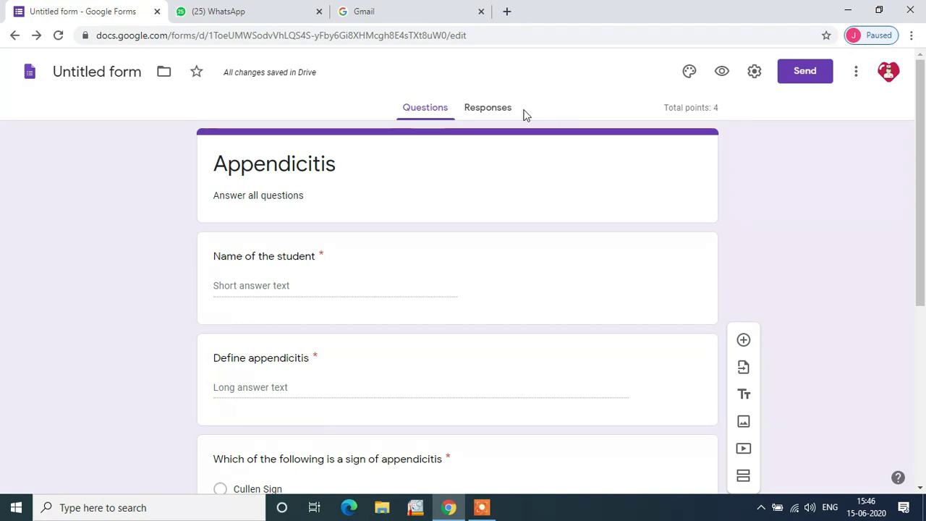
{"action": "left_click", "coordinate": [496, 111]}
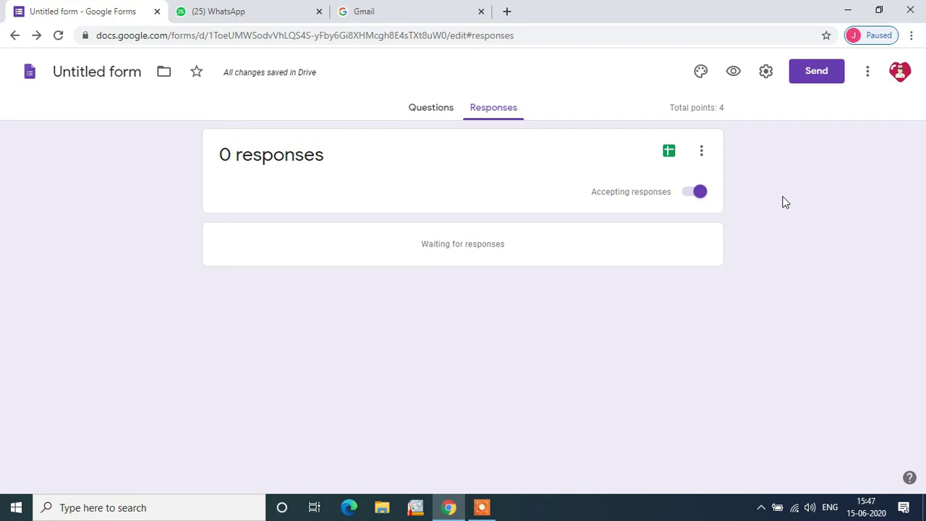
{"action": "left_click", "coordinate": [699, 192]}
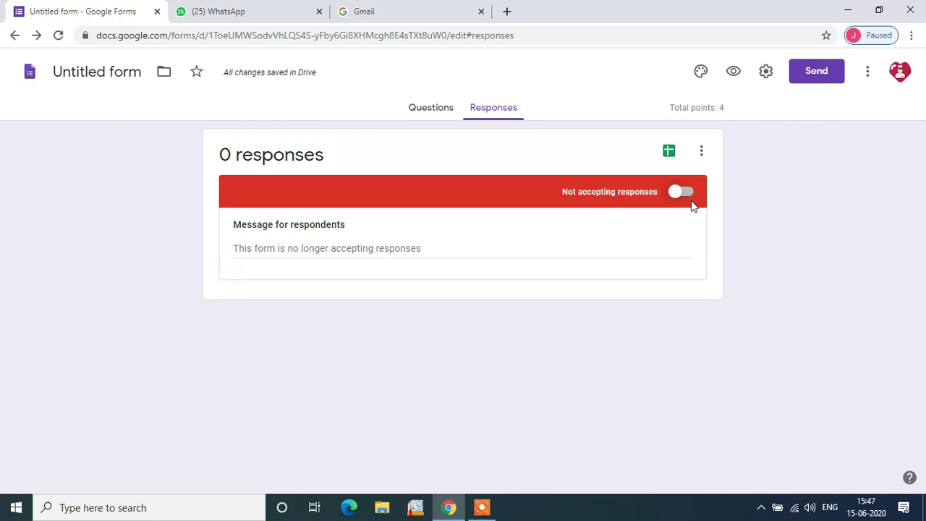
Step: Create a new spreadsheet named "Appendicitis (Responses)" as the destination for the form's responses
{"action": "left_click", "coordinate": [668, 154]}
{"action": "left_click", "coordinate": [668, 153]}
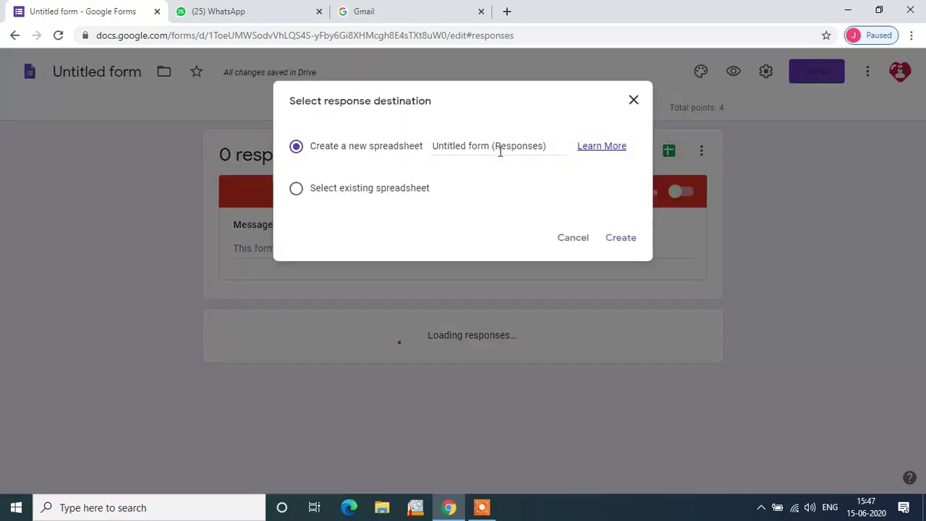
{"action": "left_click", "coordinate": [434, 148]}
{"action": "left_click_drag", "start_coordinate": [434, 147], "coordinate": [489, 145]}
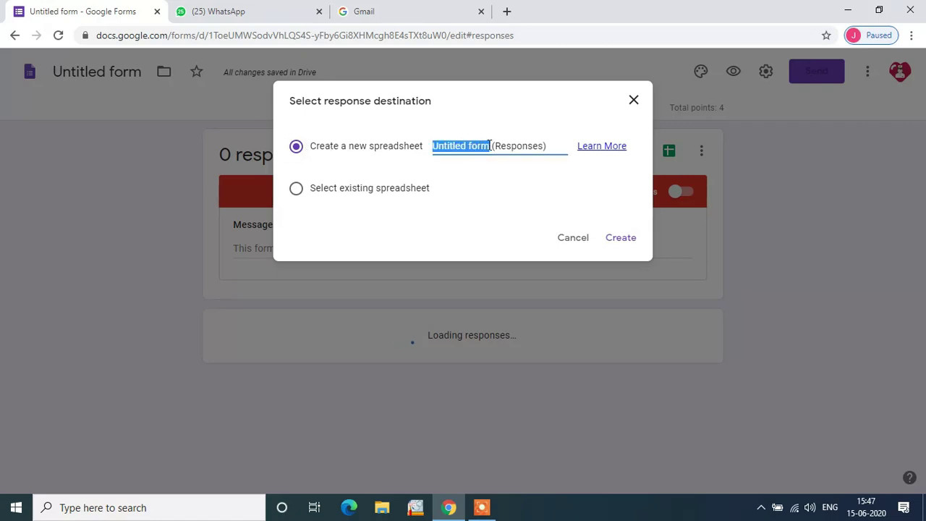
{"action": "type", "text": "Appe"}
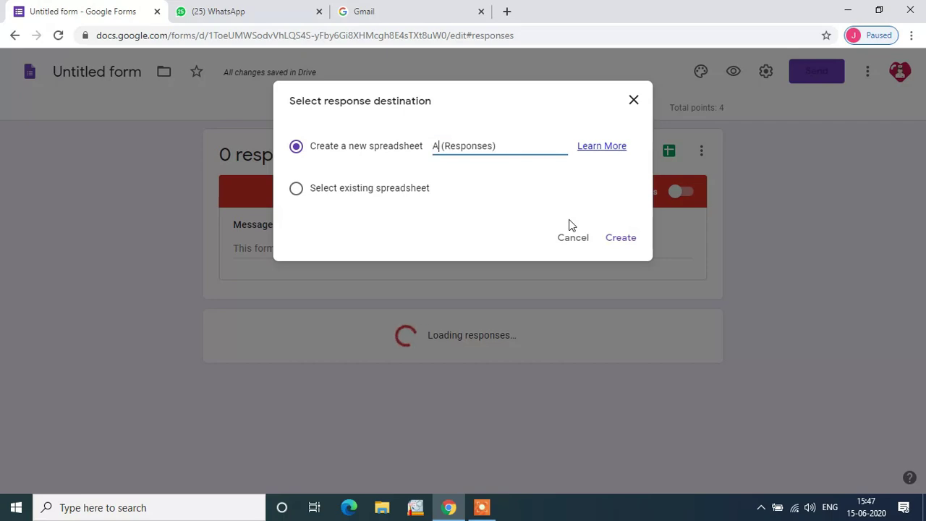
{"action": "key", "text": "BackSpace"}
{"action": "type", "text": "endicitis"}
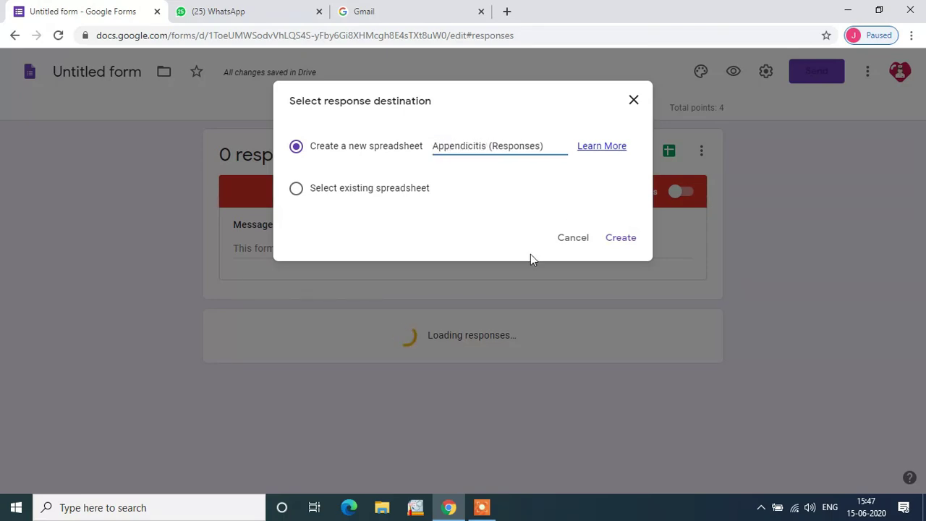
{"action": "left_click", "coordinate": [619, 239]}
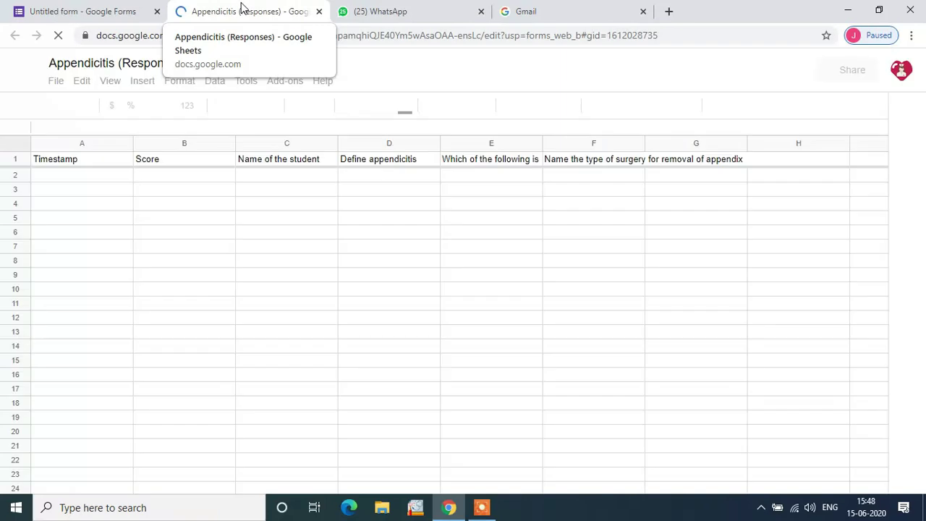
{"action": "mouse_move", "coordinate": [471, 511]}
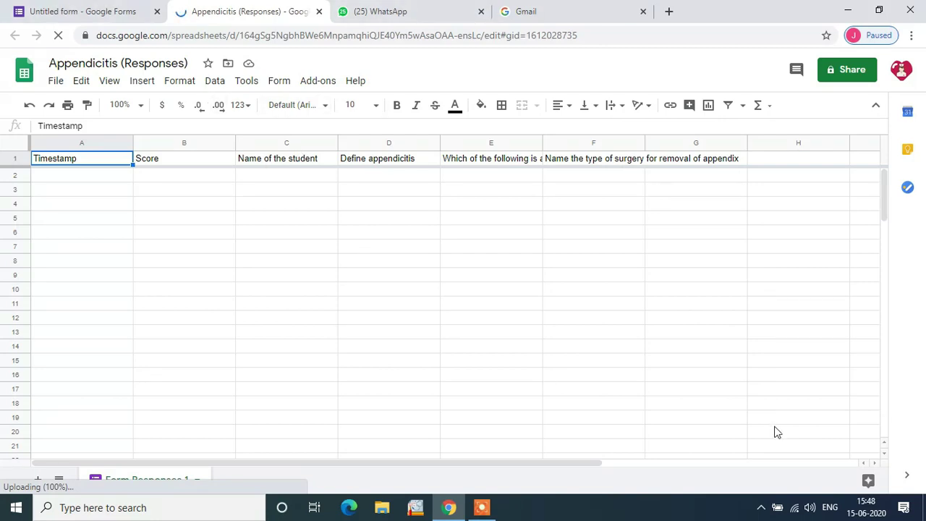
Step: Return to the form's questions and copy the form's full share link without shortening it
{"action": "left_click", "coordinate": [151, 6]}
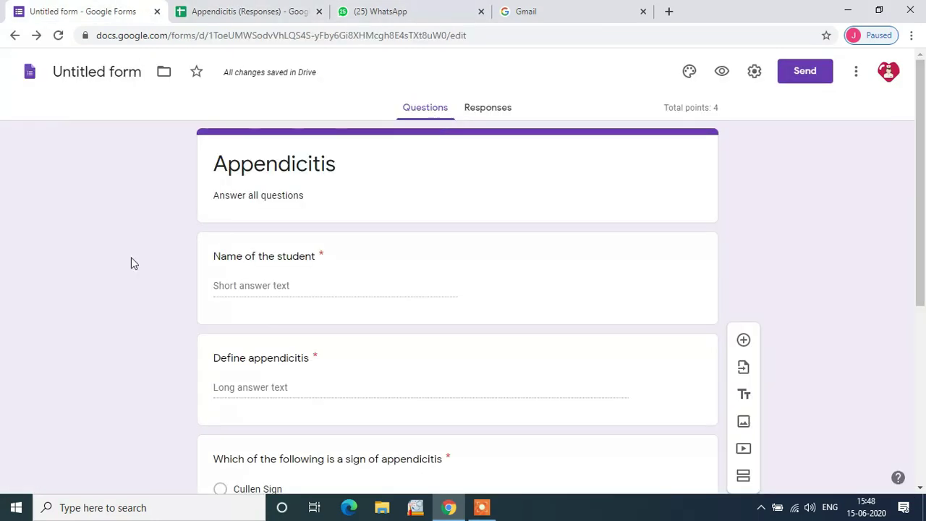
{"action": "scroll", "coordinate": [112, 268], "scroll_direction": "down", "scroll_amount": 3}
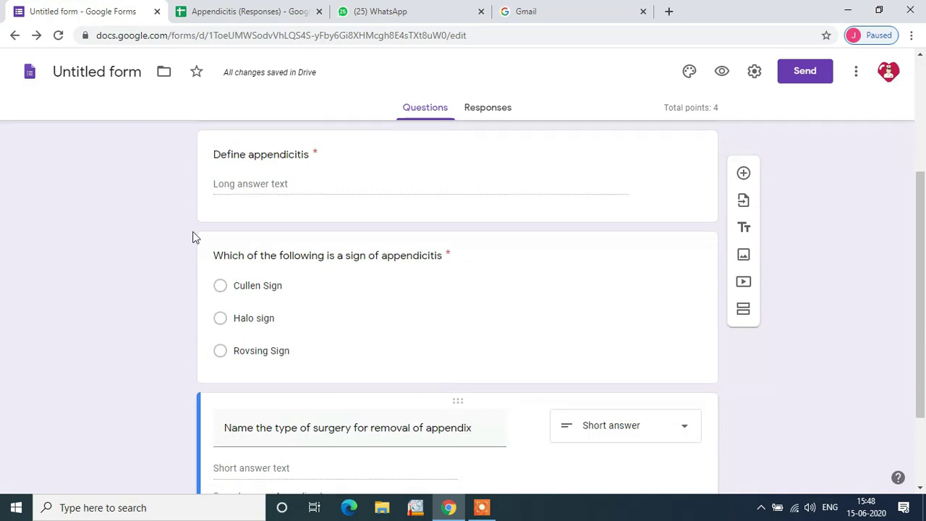
{"action": "scroll", "coordinate": [201, 235], "scroll_direction": "down", "scroll_amount": 1}
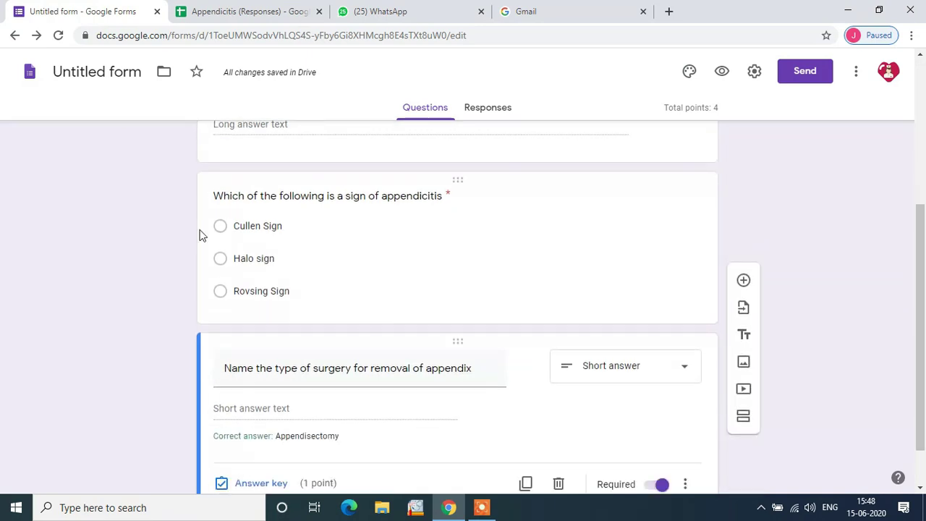
{"action": "scroll", "coordinate": [201, 235], "scroll_direction": "down", "scroll_amount": 1}
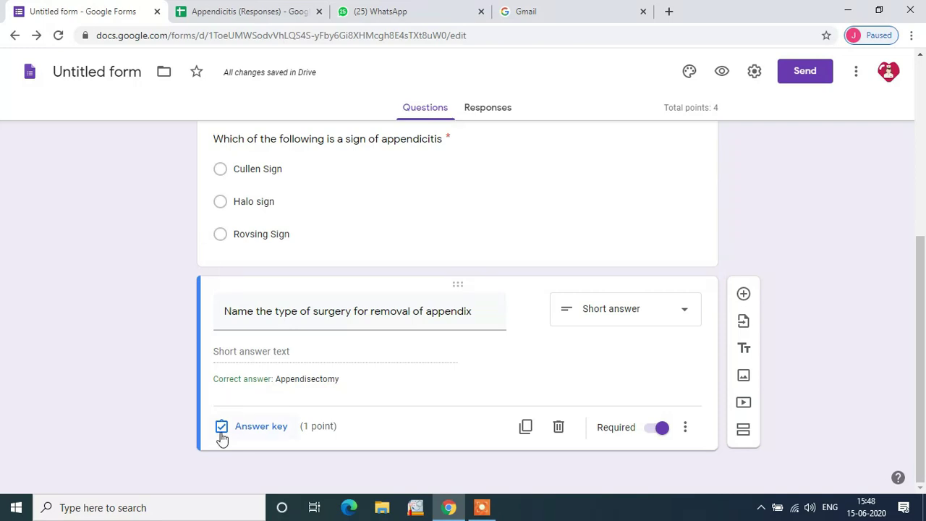
{"action": "scroll", "coordinate": [222, 435], "scroll_direction": "up", "scroll_amount": 4}
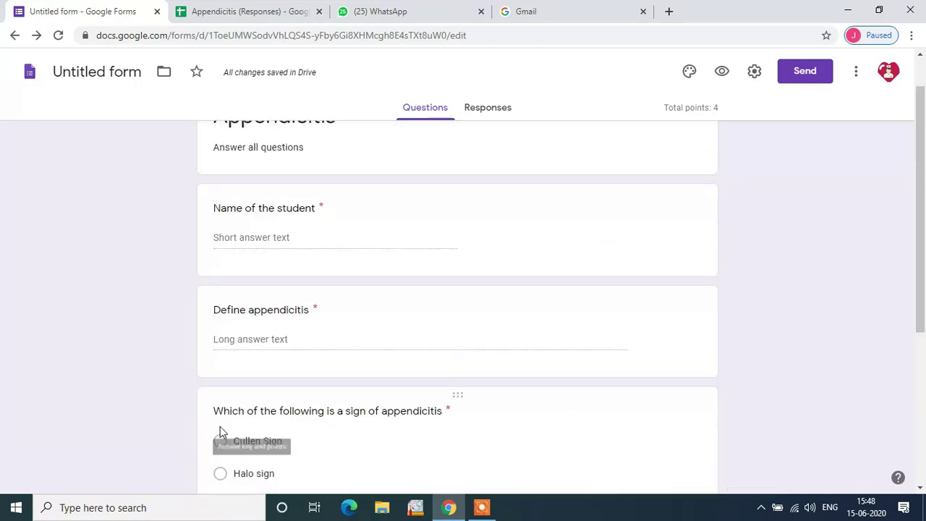
{"action": "scroll", "coordinate": [220, 427], "scroll_direction": "up", "scroll_amount": 1}
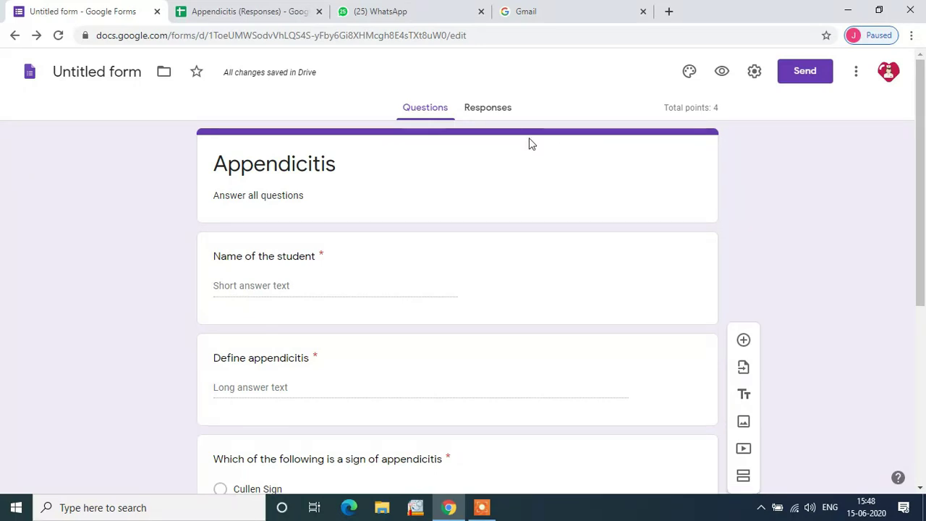
{"action": "left_click", "coordinate": [815, 74]}
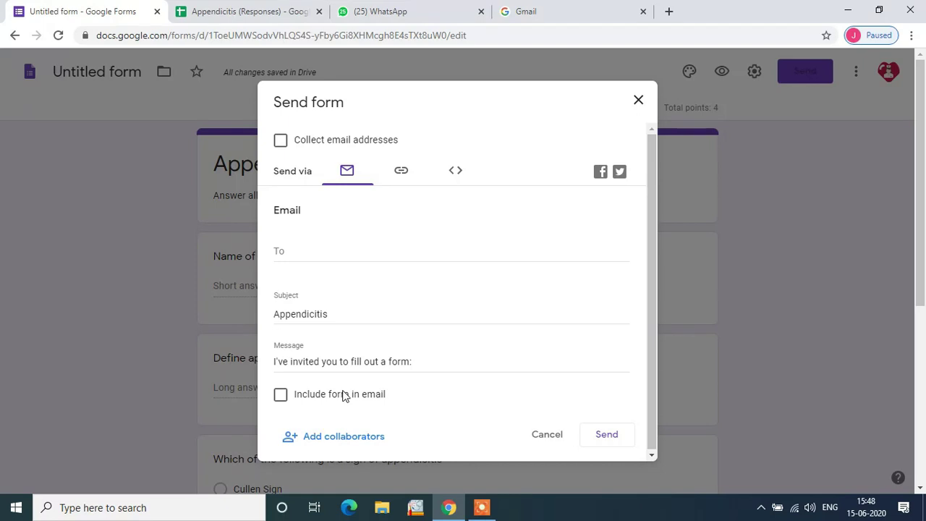
{"action": "left_click", "coordinate": [403, 173]}
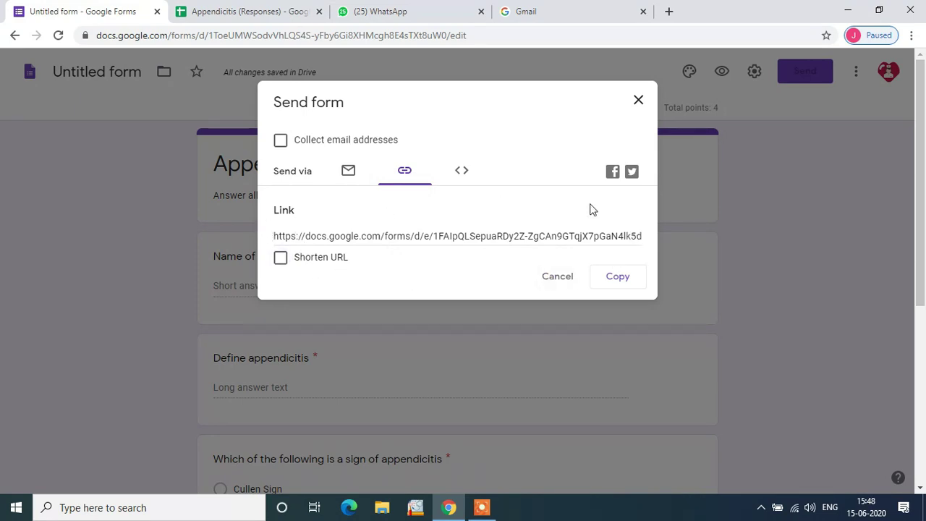
{"action": "left_click", "coordinate": [618, 276]}
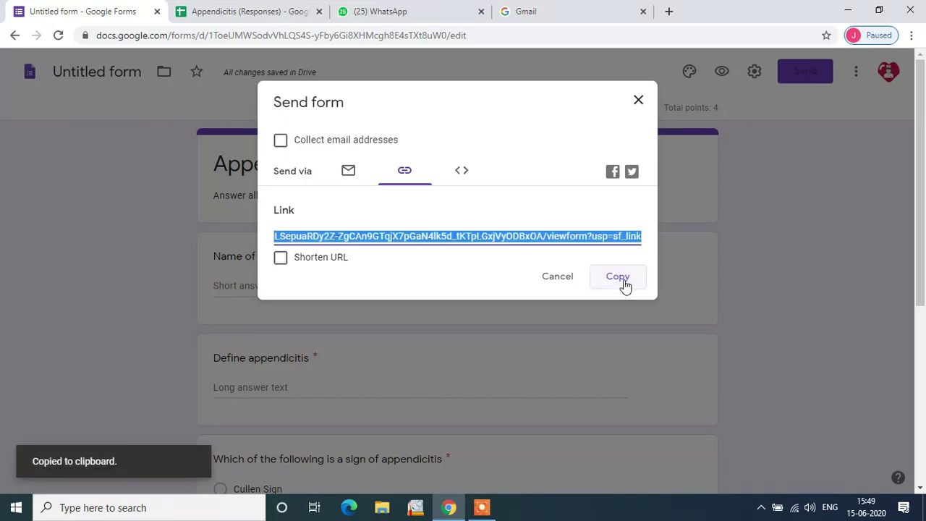
{"action": "left_click", "coordinate": [638, 100]}
Step: Switch to WhatsApp and send the copied form link in the "Important docs" chat
{"action": "left_click", "coordinate": [427, 8]}
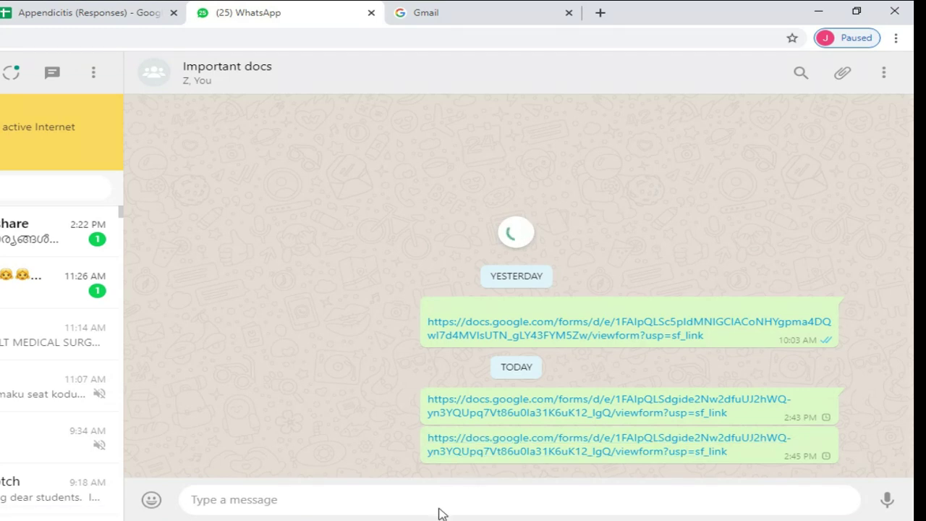
{"action": "key", "text": "ctrl+v"}
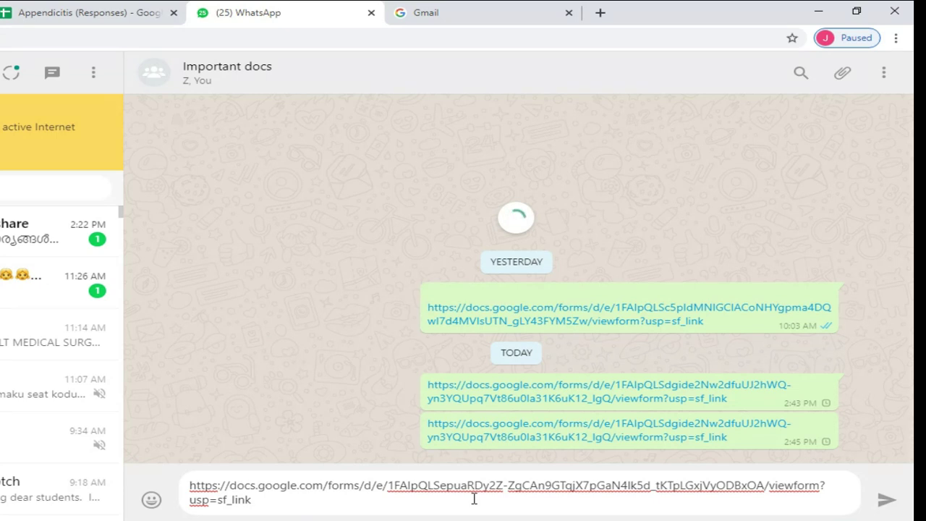
{"action": "key", "text": "Return"}
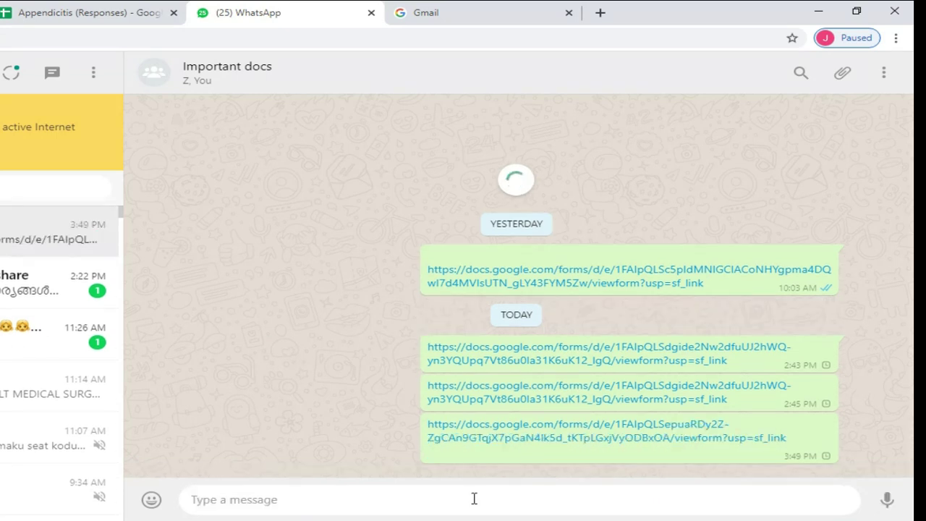
Step: Open the newly sent form link, fill in the student's name and answer the definition question with "Its a bleeding of appendicitis."
{"action": "left_click", "coordinate": [528, 441]}
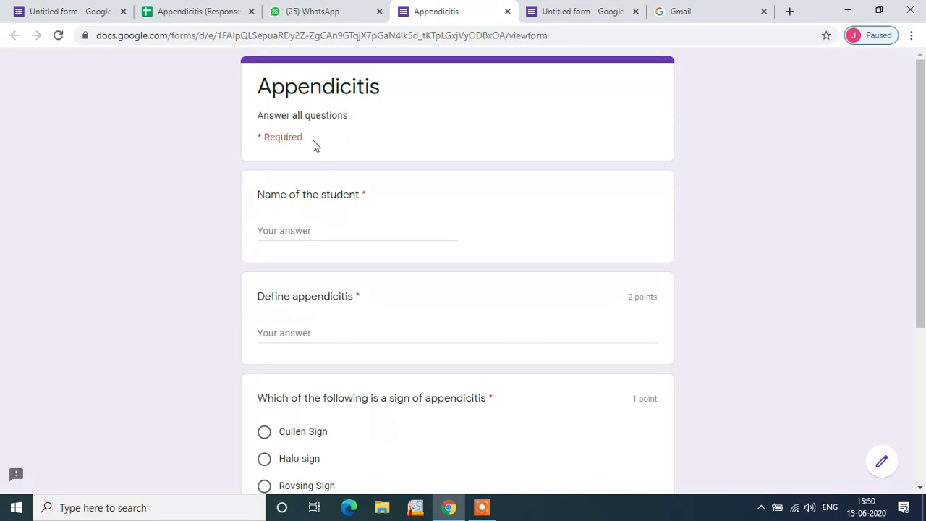
{"action": "left_click", "coordinate": [308, 235]}
{"action": "type", "text": "Babu"}
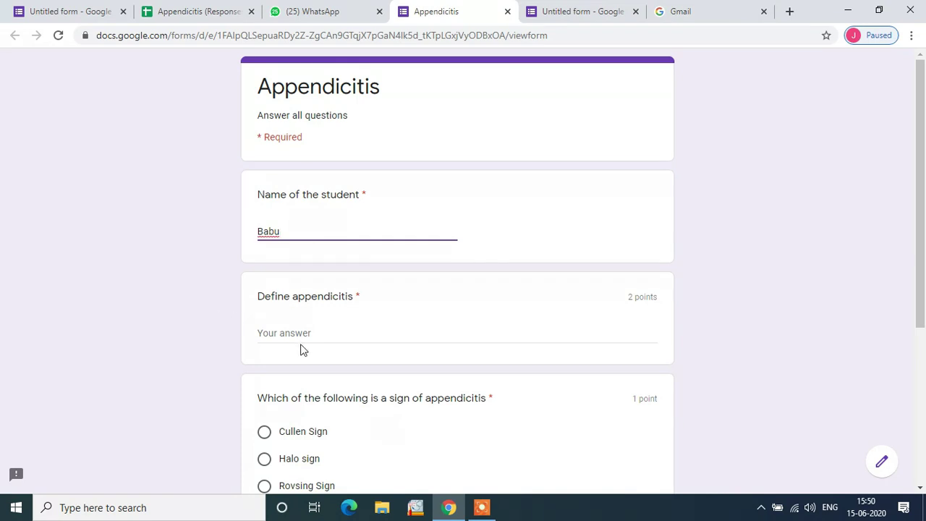
{"action": "left_click", "coordinate": [394, 336]}
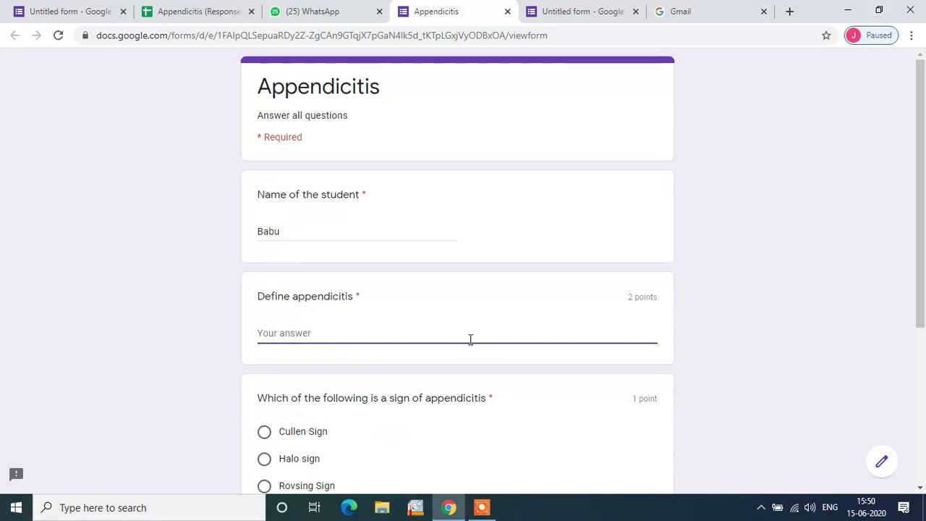
{"action": "type", "text": "Its"}
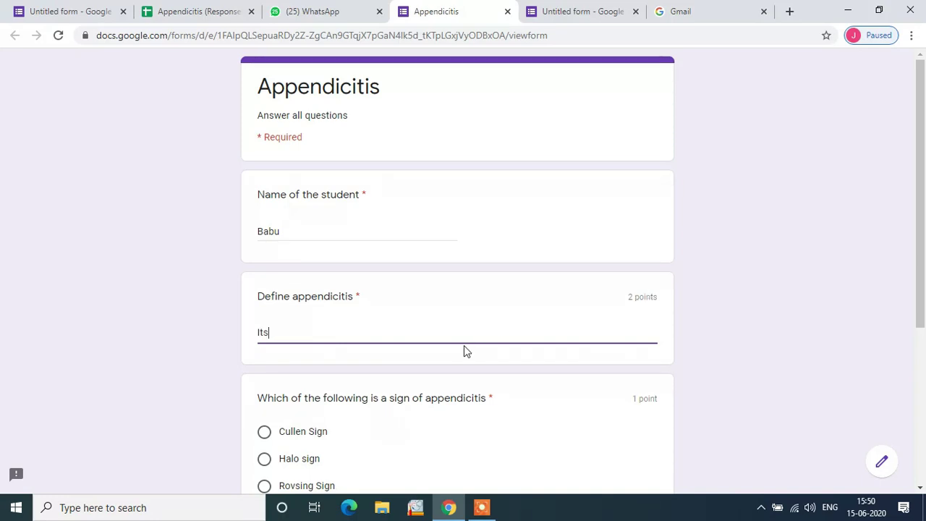
{"action": "type", "text": " a bleeding of appendicitis."}
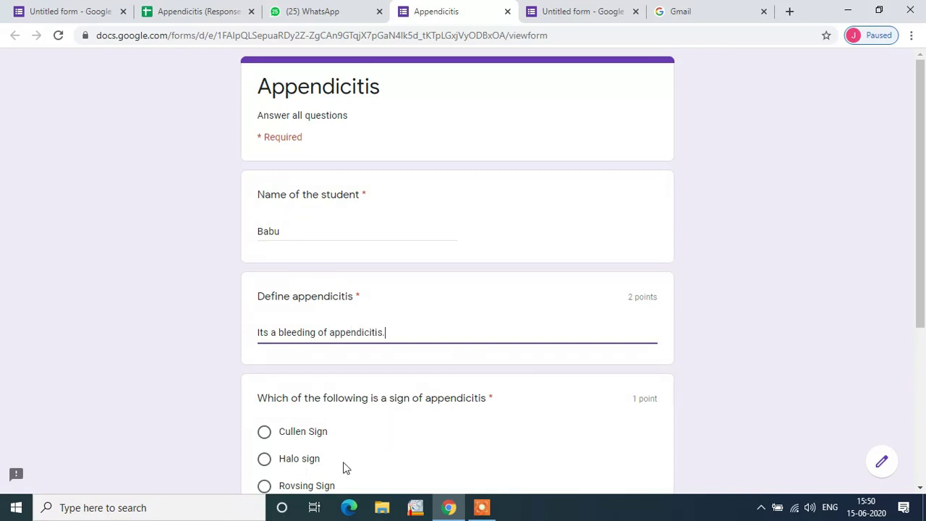
Step: Correct the answer to the definition question so it reads "Its a bleeding of appendix"
{"action": "scroll", "coordinate": [345, 468], "scroll_direction": "down", "scroll_amount": 3}
{"action": "key", "text": "BackSpace"}
{"action": "key", "text": "BackSpace"}
{"action": "key", "text": "BackSpace"}
{"action": "key", "text": "BackSpace"}
{"action": "type", "text": "x"}
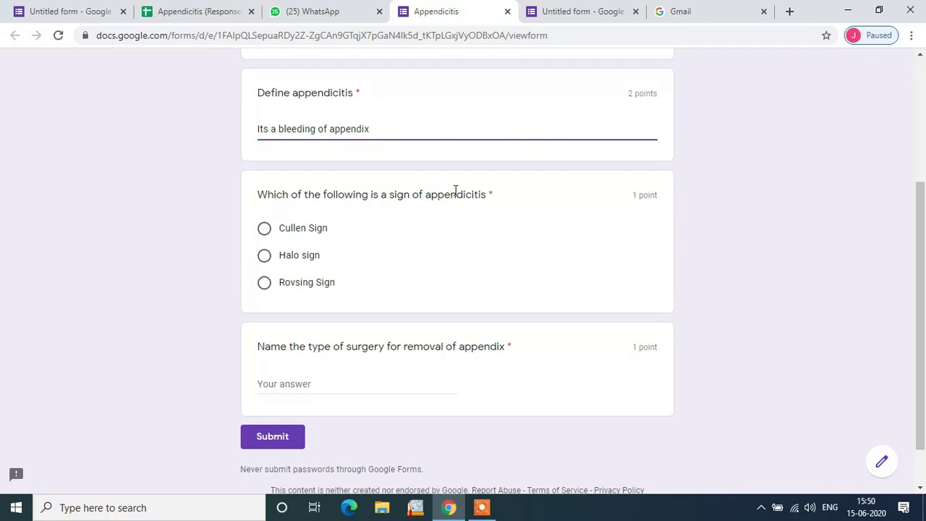
Step: Choose Cullen Sign as the sign of appendicitis, answer the surgery question with "Appendisectomy" and submit the form
{"action": "left_click", "coordinate": [263, 228]}
{"action": "scroll", "coordinate": [302, 365], "scroll_direction": "down", "scroll_amount": 1}
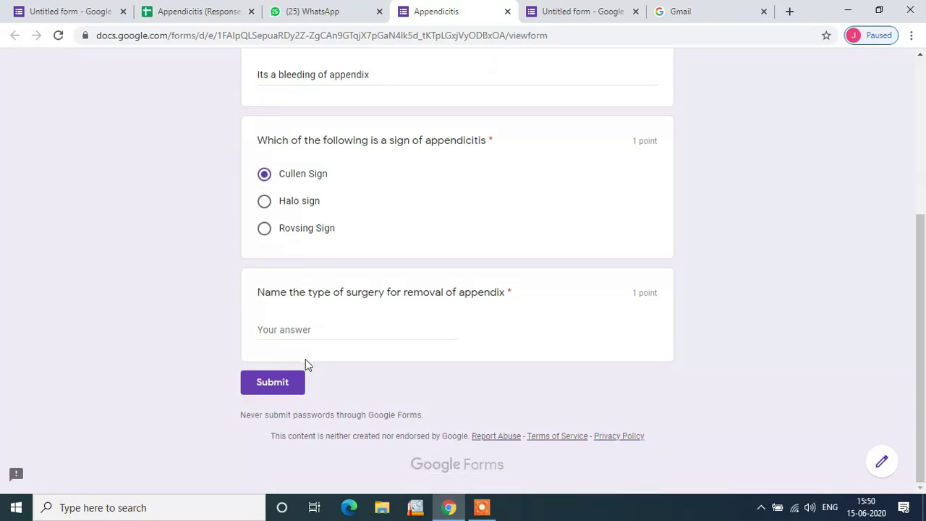
{"action": "left_click", "coordinate": [360, 326]}
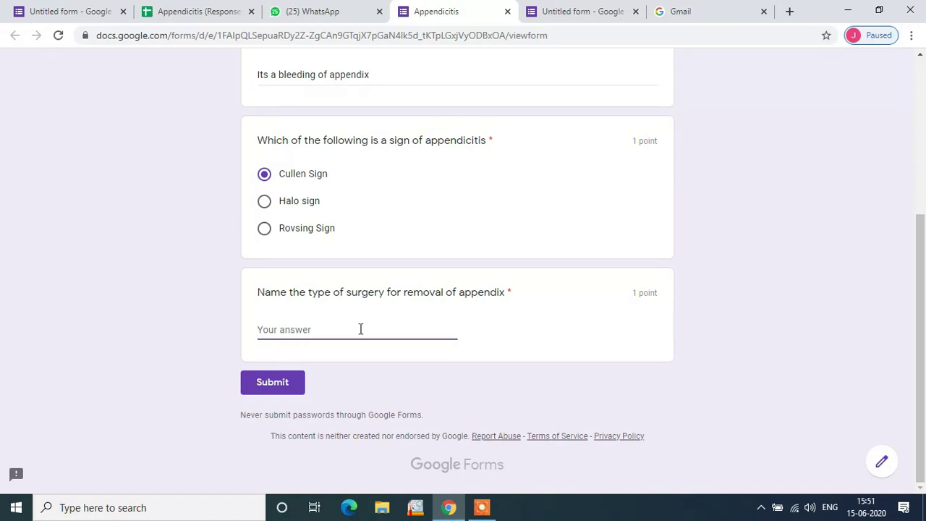
{"action": "type", "text": "Appendisectomy"}
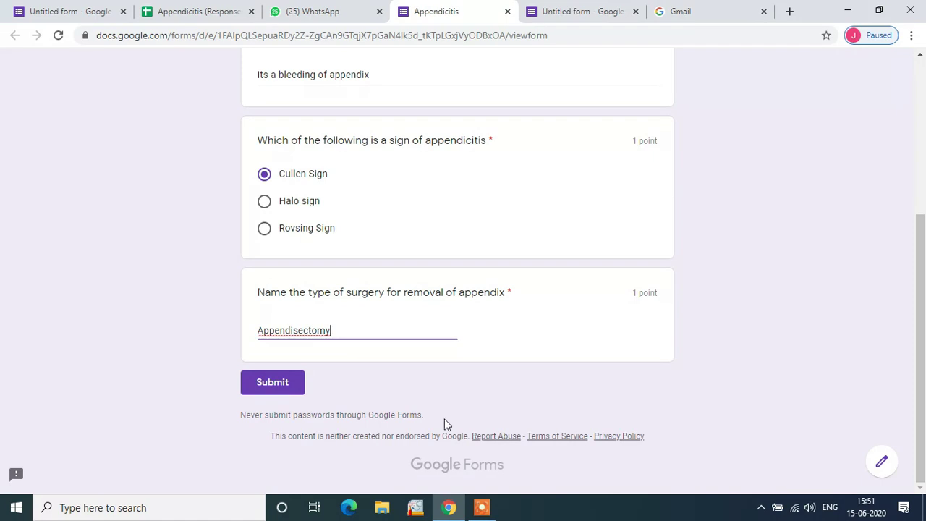
{"action": "left_click", "coordinate": [274, 391]}
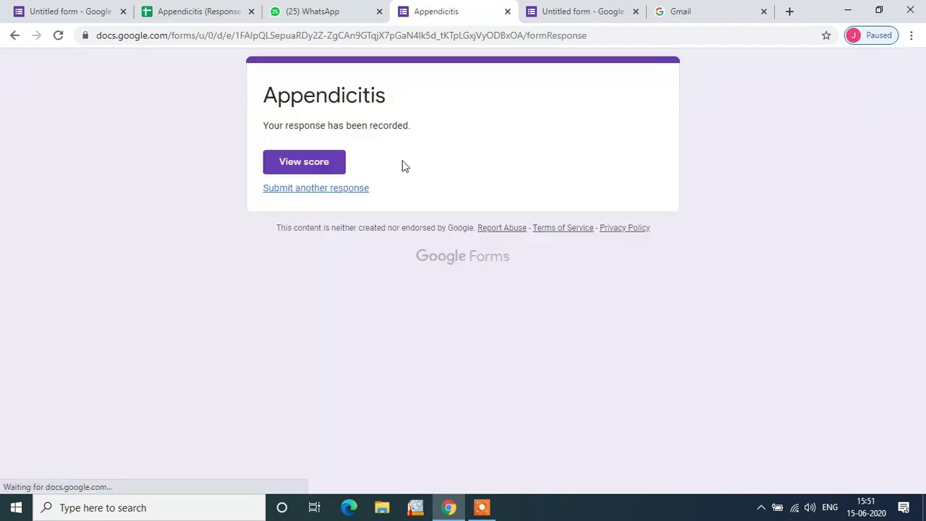
Step: View the submitted quiz's score, examine the marking, correct answer and feedback for each question, and close the score and confirmation pages
{"action": "left_click", "coordinate": [303, 161]}
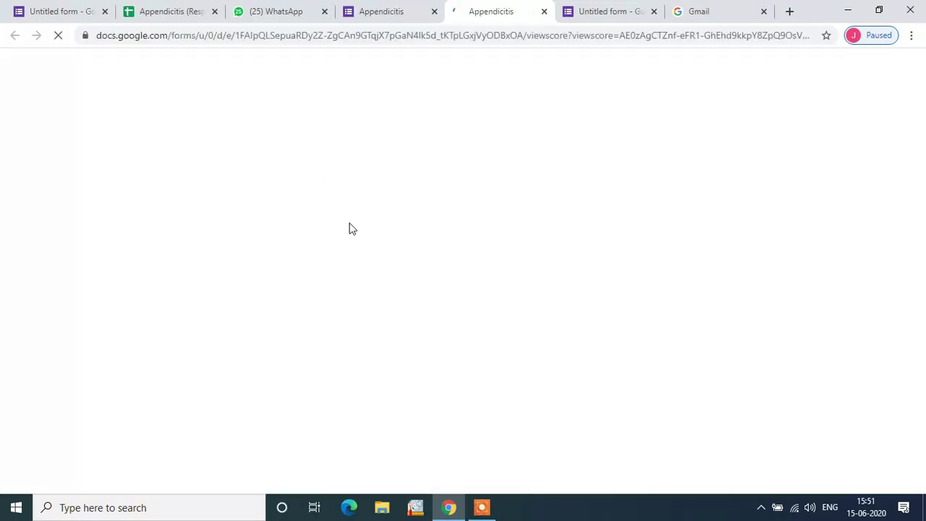
{"action": "scroll", "coordinate": [351, 224], "scroll_direction": "down", "scroll_amount": 1}
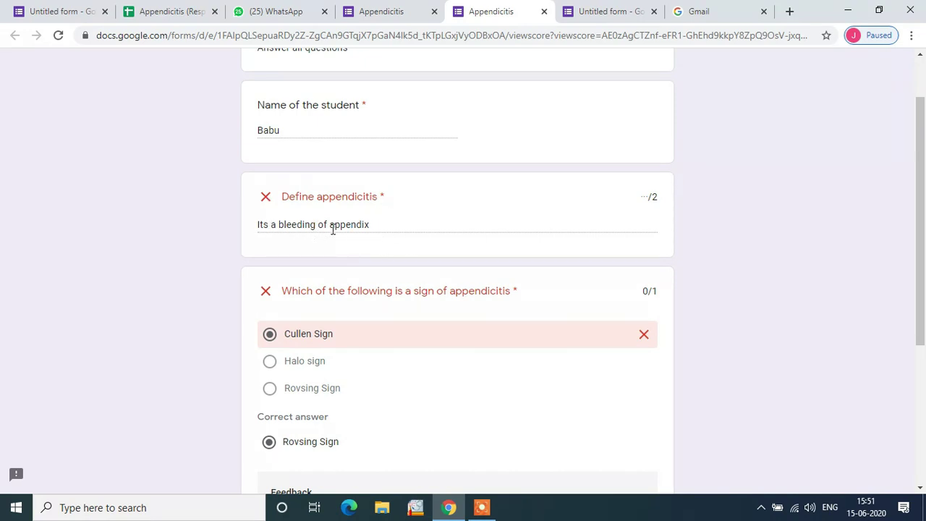
{"action": "scroll", "coordinate": [396, 243], "scroll_direction": "down", "scroll_amount": 1}
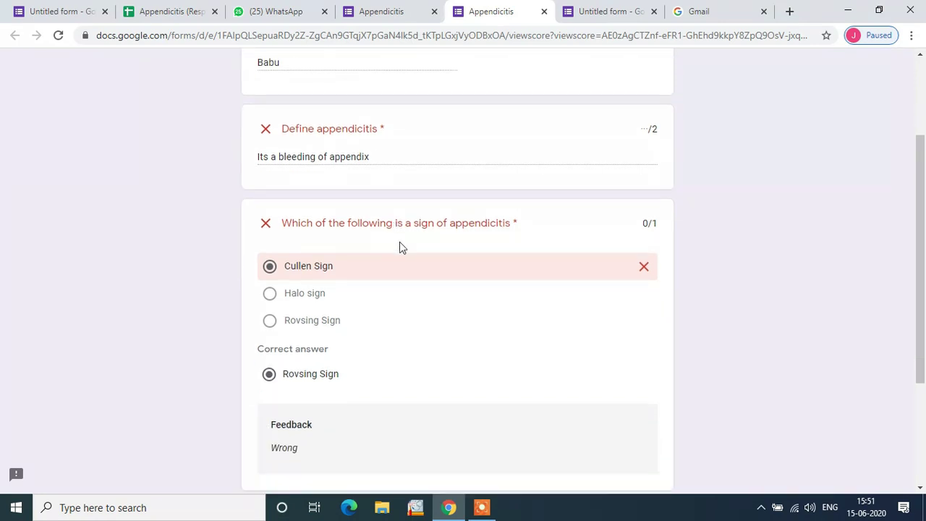
{"action": "scroll", "coordinate": [364, 309], "scroll_direction": "down", "scroll_amount": 1}
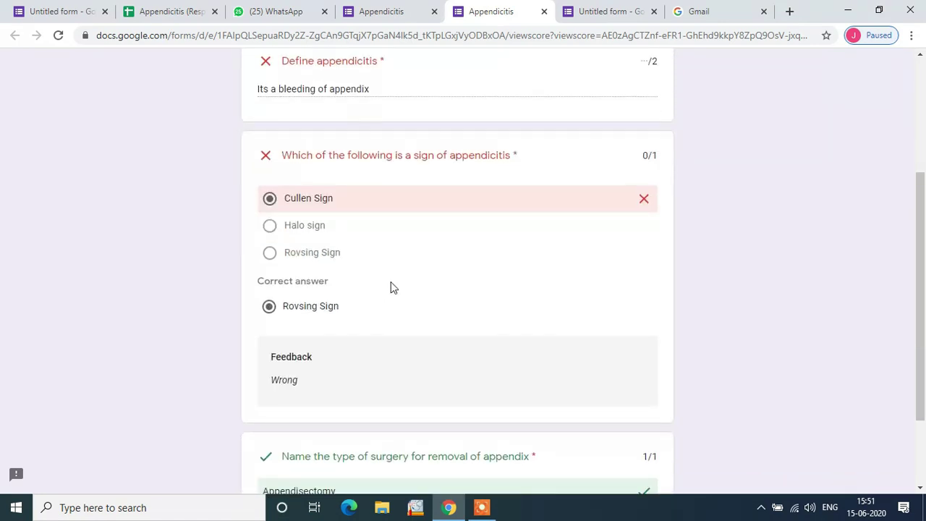
{"action": "scroll", "coordinate": [390, 284], "scroll_direction": "down", "scroll_amount": 1}
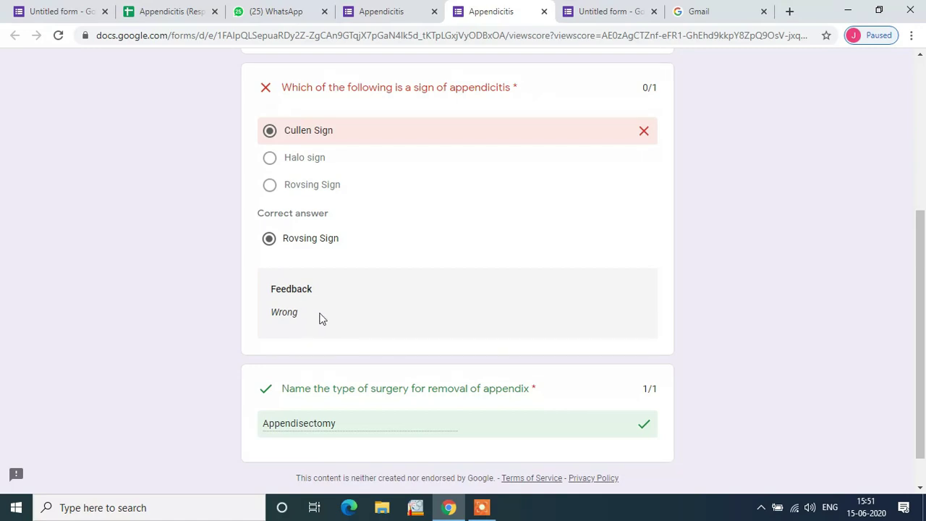
{"action": "scroll", "coordinate": [322, 318], "scroll_direction": "down", "scroll_amount": 1}
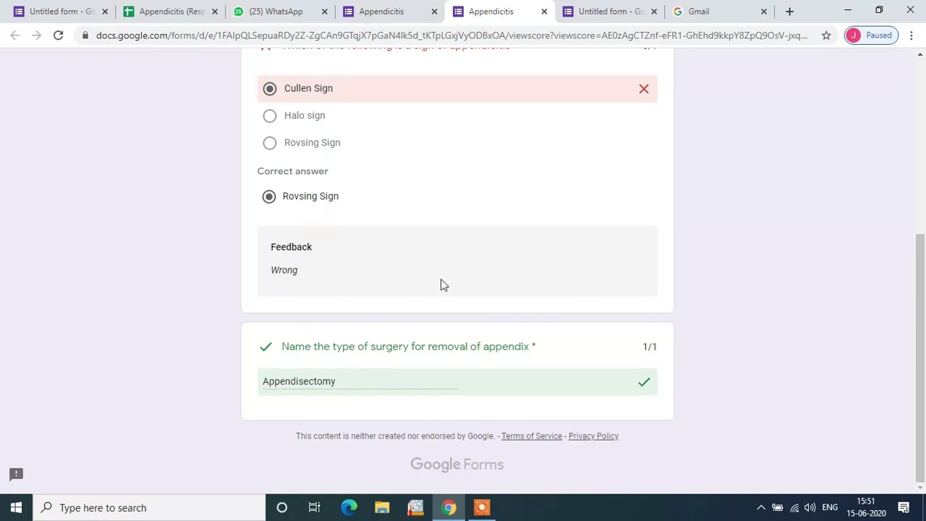
{"action": "scroll", "coordinate": [440, 283], "scroll_direction": "up", "scroll_amount": 5}
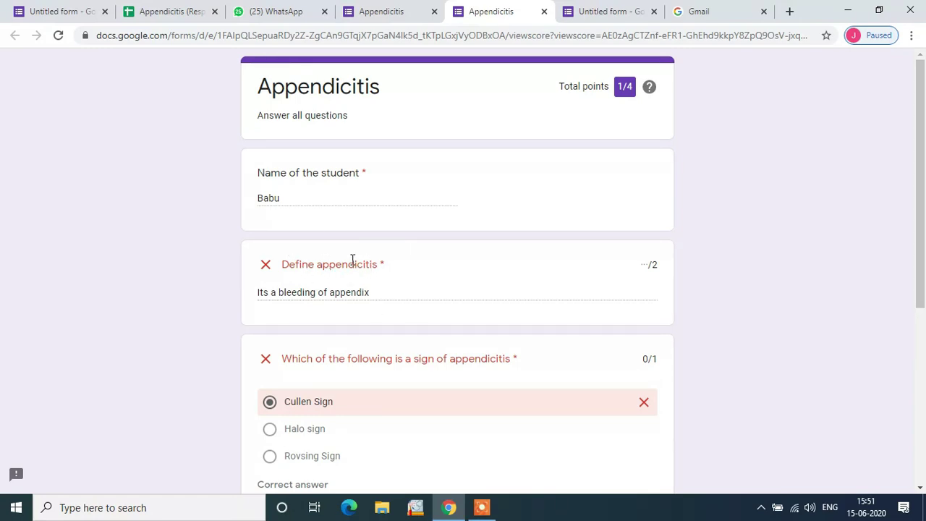
{"action": "left_click", "coordinate": [544, 11]}
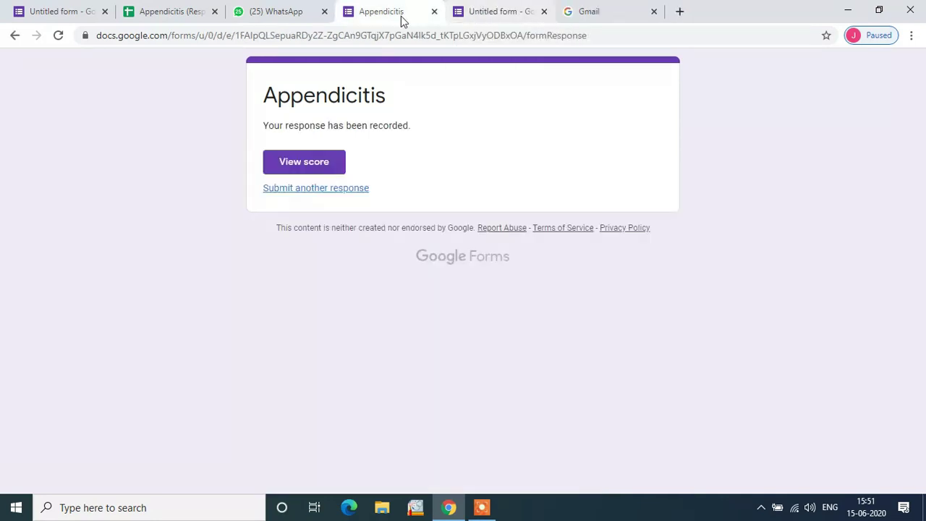
{"action": "left_click", "coordinate": [434, 12]}
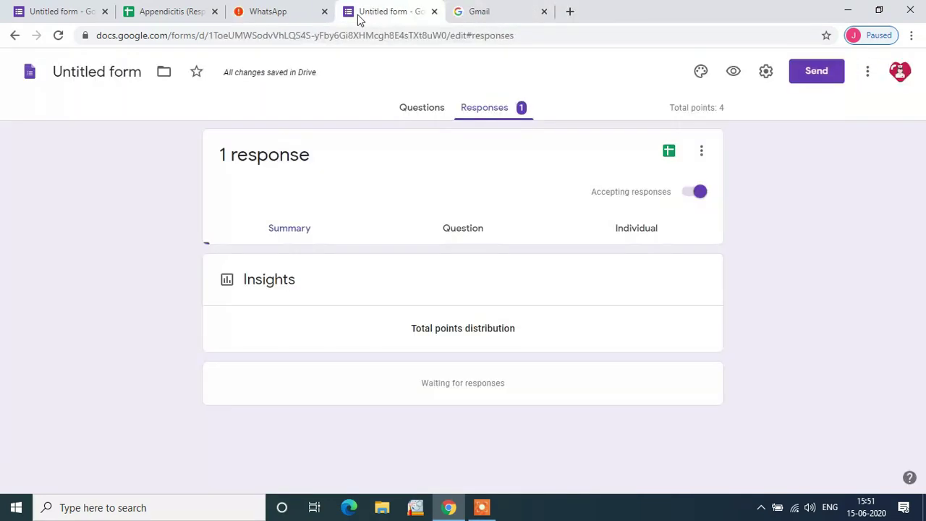
Step: Reopen the form link from the WhatsApp chat, enter a second student's name and answer the definition question with "It is inflammation of appendix"
{"action": "left_click", "coordinate": [295, 19]}
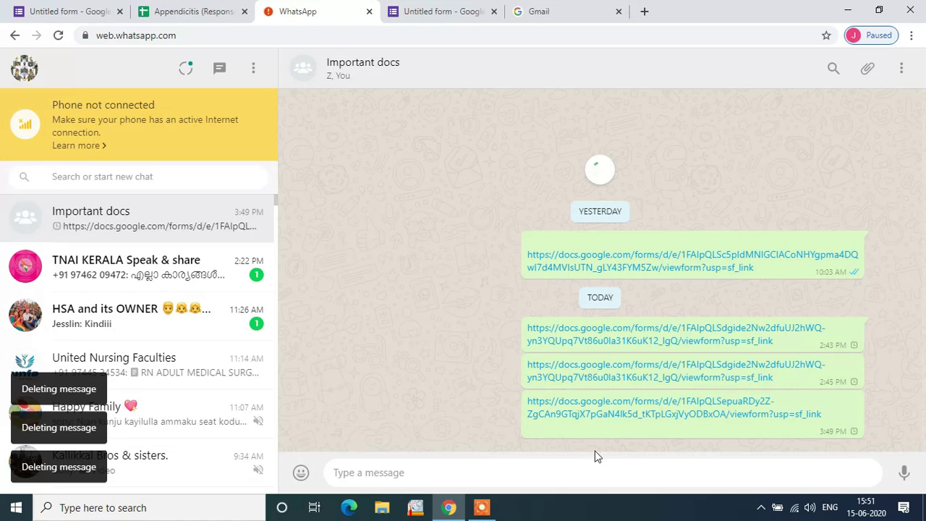
{"action": "left_click", "coordinate": [604, 413]}
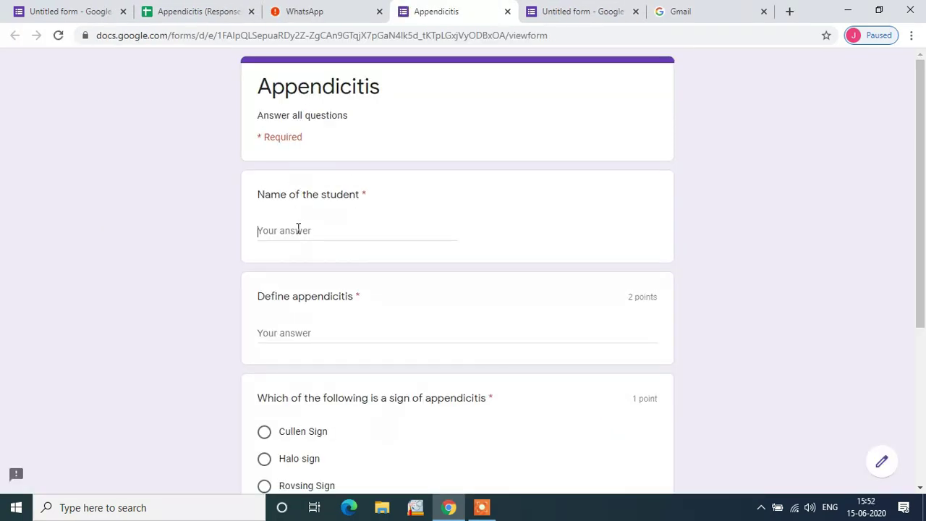
{"action": "left_click", "coordinate": [298, 230]}
{"action": "type", "text": "Remya"}
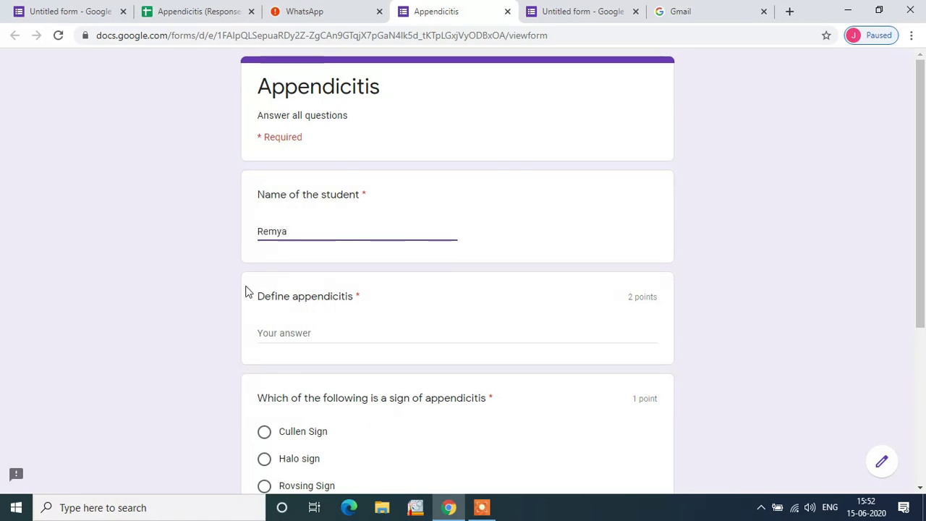
{"action": "left_click", "coordinate": [312, 335]}
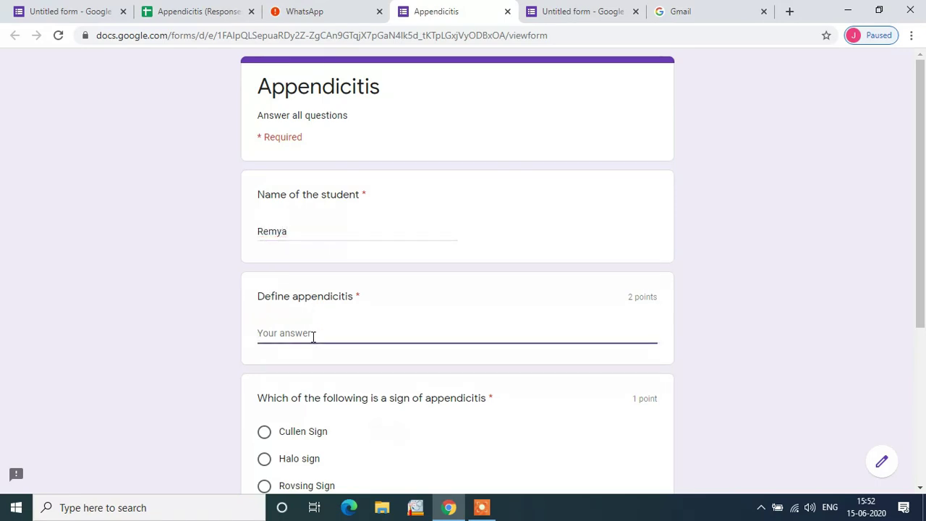
{"action": "type", "text": "It "}
{"action": "type", "text": "os "}
{"action": "type", "text": "inflammation"}
{"action": "type", "text": " of "}
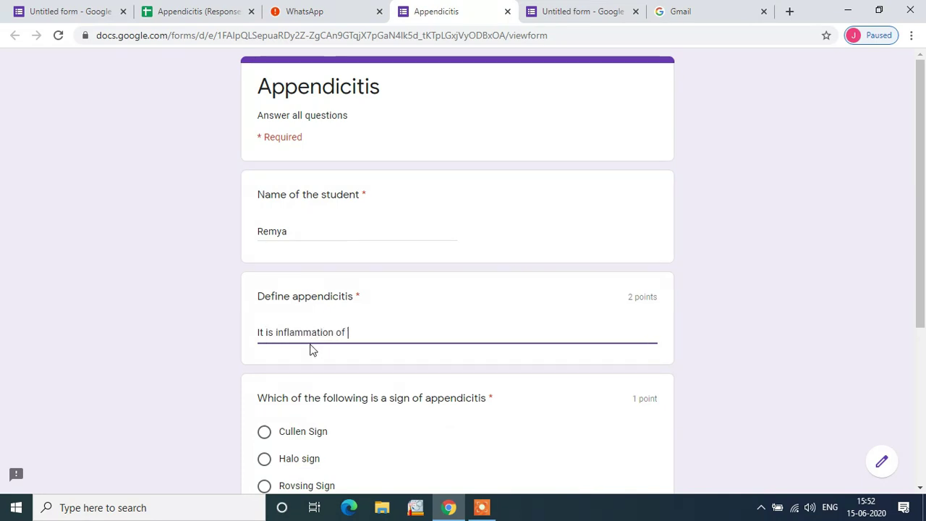
{"action": "type", "text": "appendix"}
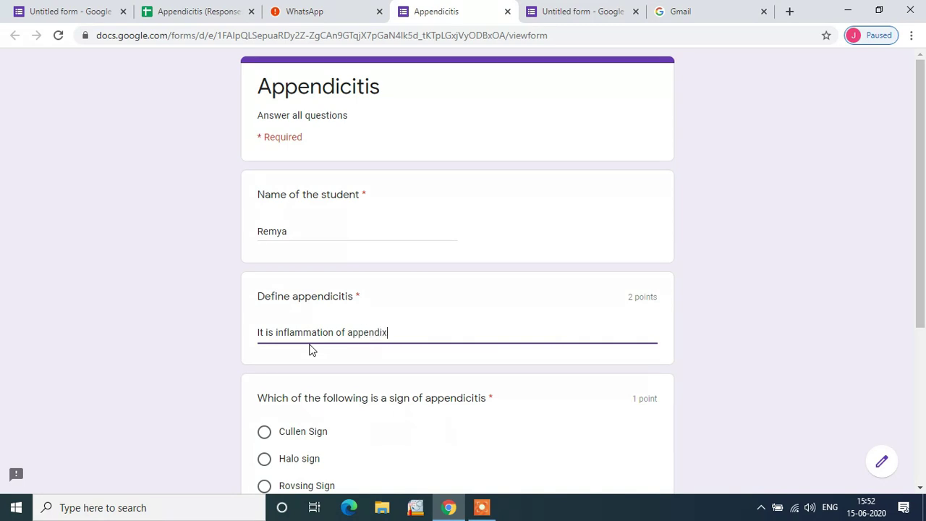
Step: Choose Rovsing Sign as the sign of appendicitis, enter "Appendisectomy" as the surgery and submit the second student's response
{"action": "scroll", "coordinate": [368, 455], "scroll_direction": "down", "scroll_amount": 2}
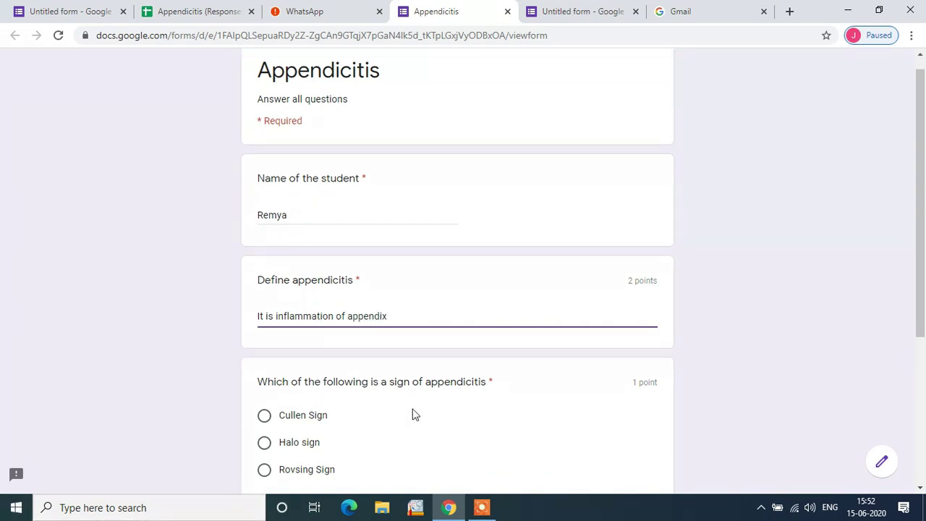
{"action": "left_click", "coordinate": [265, 352]}
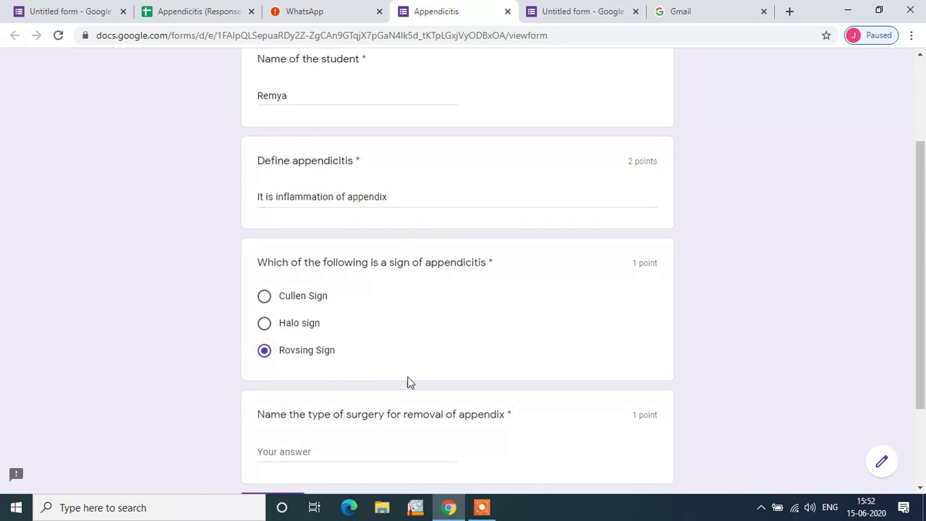
{"action": "scroll", "coordinate": [412, 380], "scroll_direction": "down", "scroll_amount": 1}
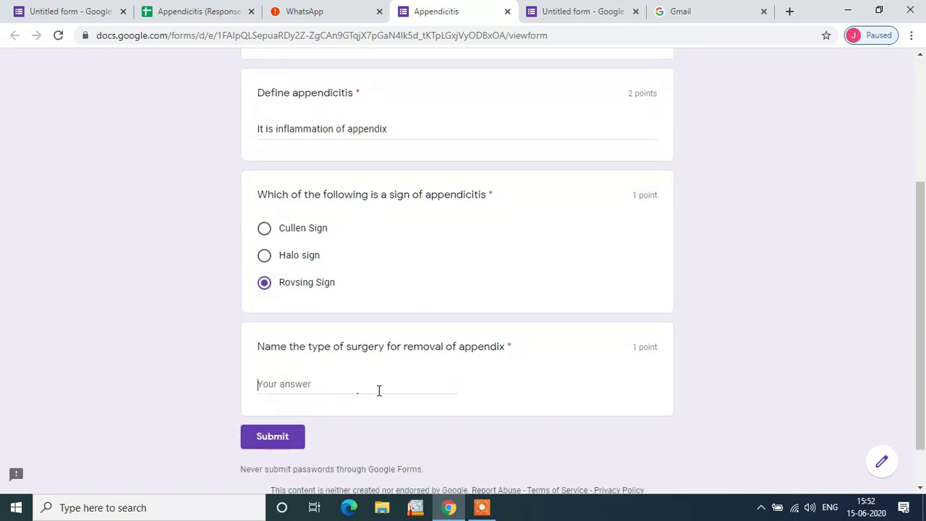
{"action": "type", "text": "Appendisectomy"}
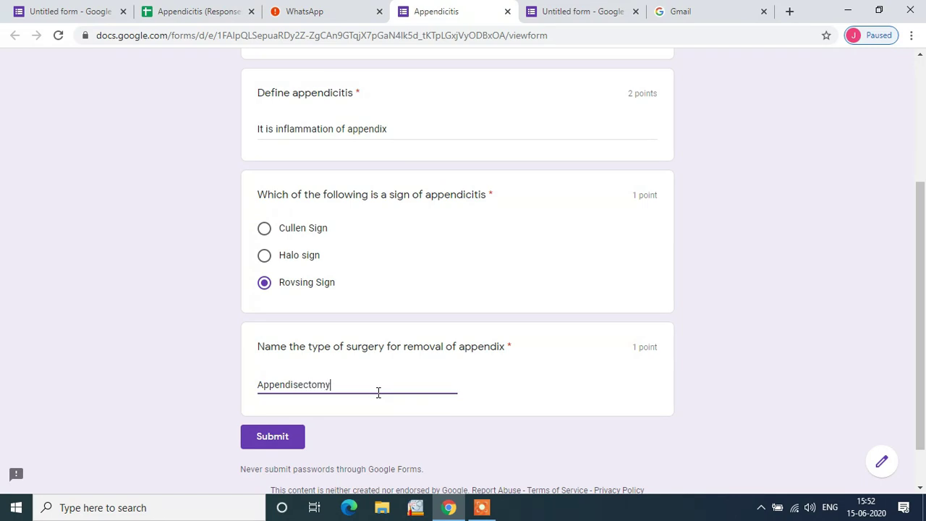
{"action": "left_click", "coordinate": [266, 442]}
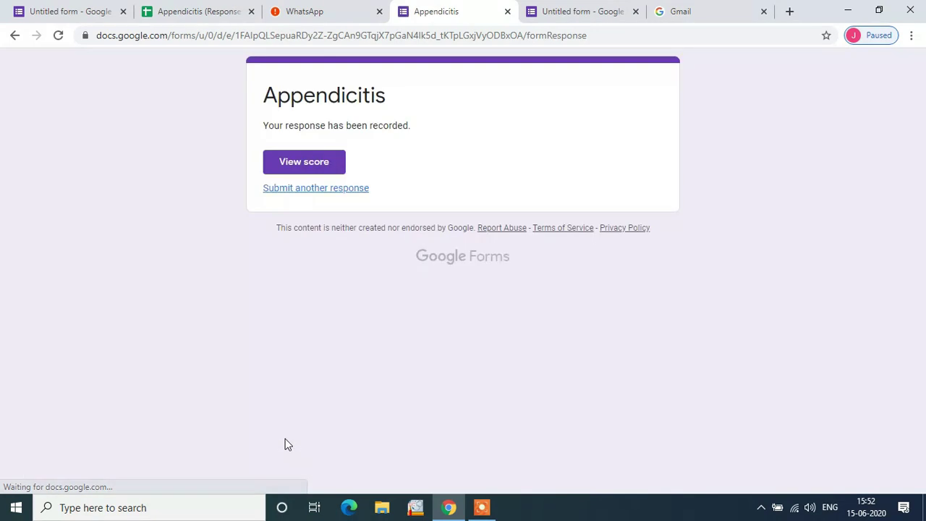
Step: Review the second student's total points, per-question marks and feedback, and close the score and confirmation pages
{"action": "left_click", "coordinate": [320, 169]}
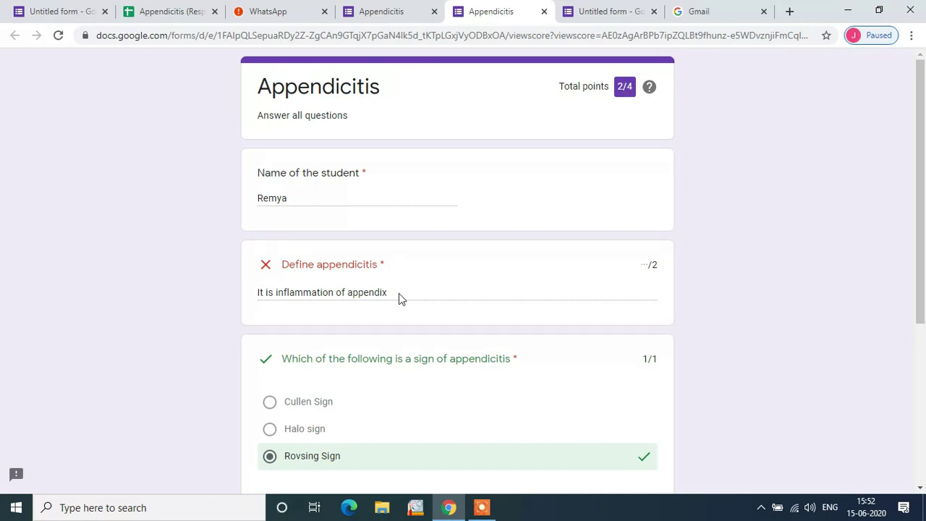
{"action": "scroll", "coordinate": [398, 293], "scroll_direction": "down", "scroll_amount": 2}
{"action": "scroll", "coordinate": [332, 387], "scroll_direction": "down", "scroll_amount": 2}
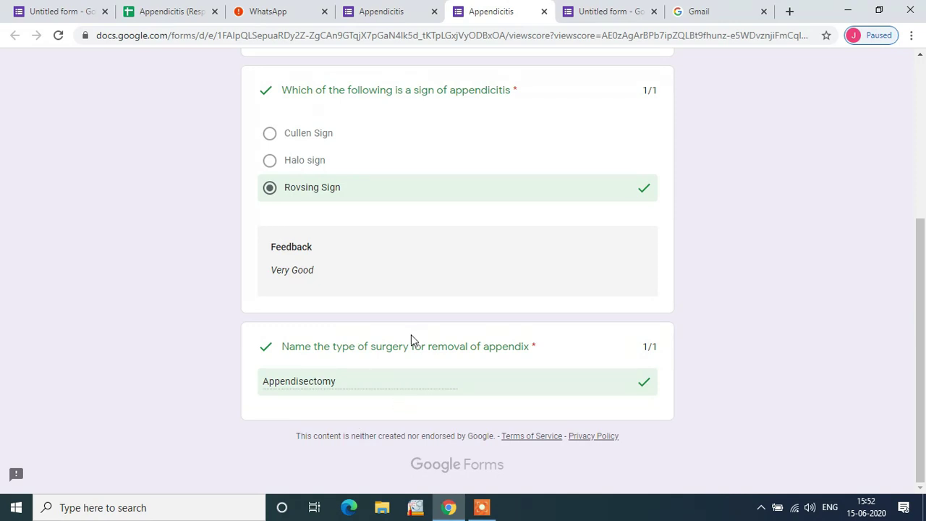
{"action": "scroll", "coordinate": [411, 335], "scroll_direction": "up", "scroll_amount": 4}
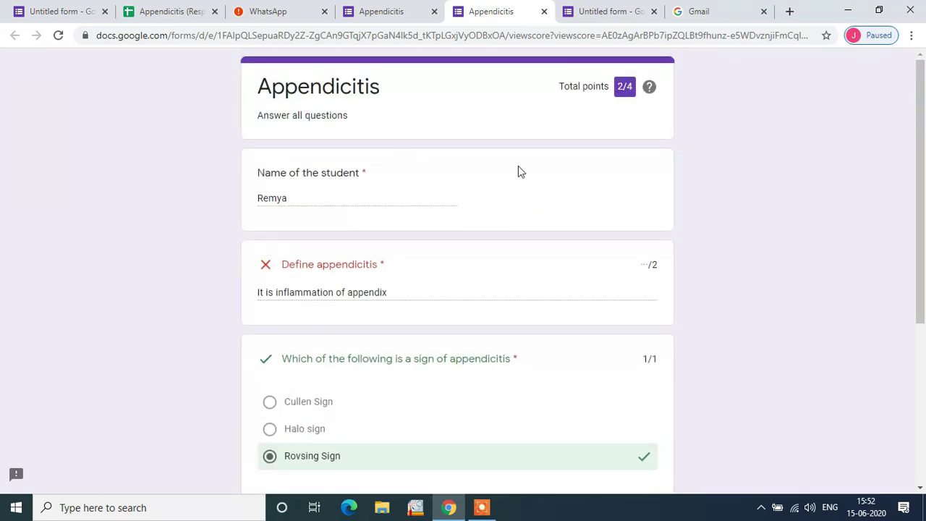
{"action": "left_click", "coordinate": [544, 12]}
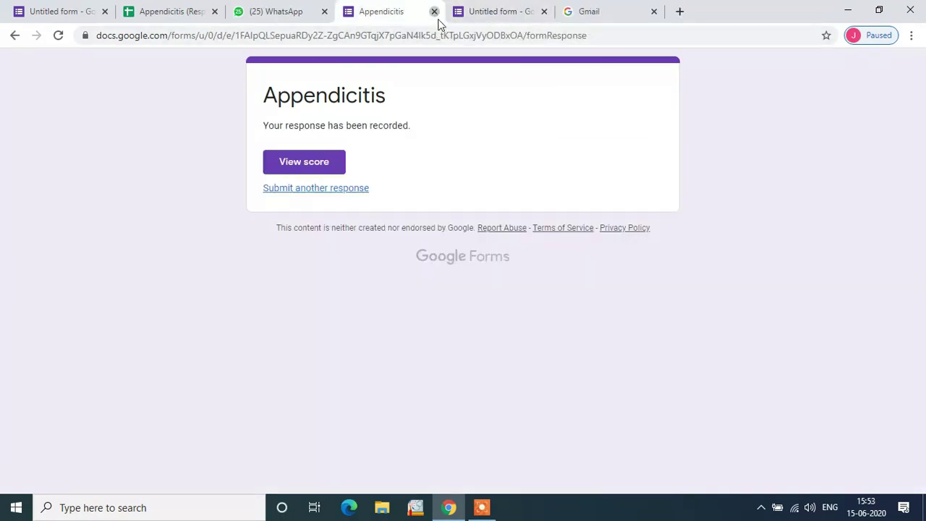
{"action": "left_click", "coordinate": [434, 11]}
Step: Return to the form's responses in the form editor and stop the form from accepting responses
{"action": "left_click", "coordinate": [62, 11]}
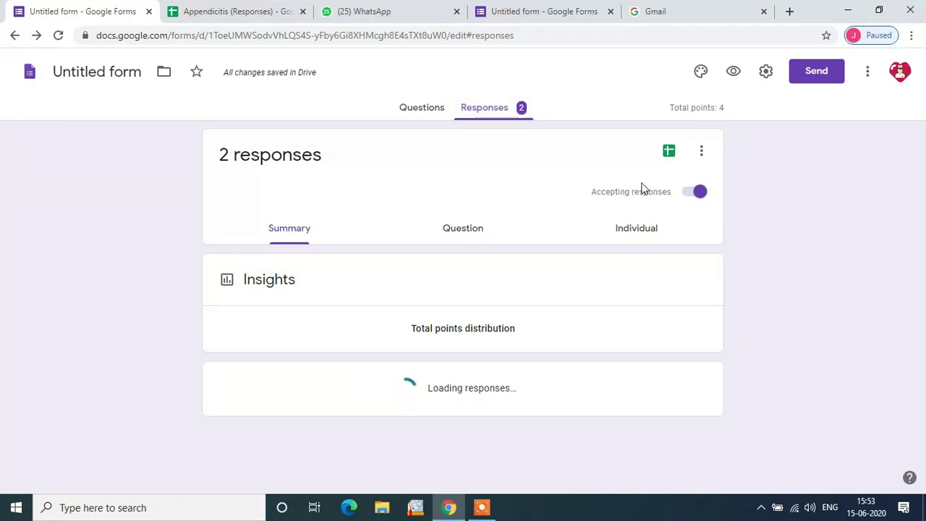
{"action": "left_click", "coordinate": [700, 193]}
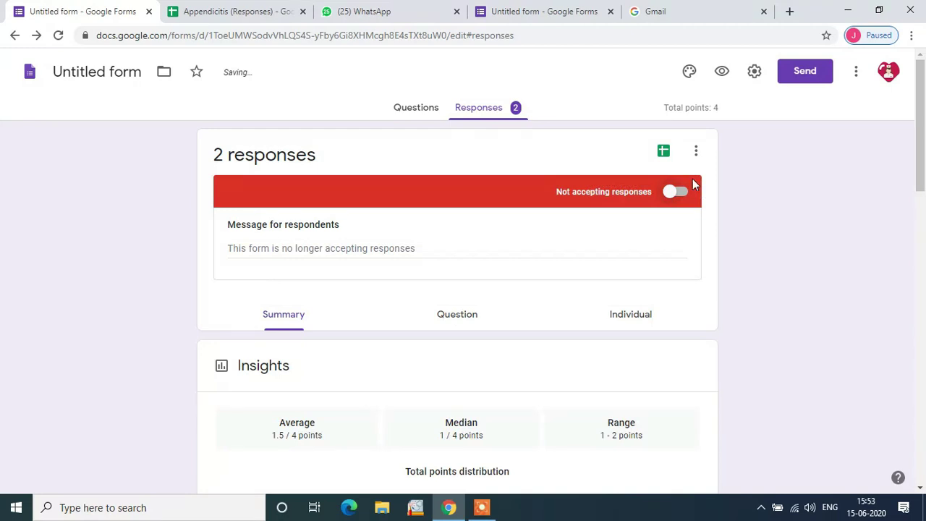
Step: In the linked response spreadsheet, widen the "Define appendicitis" column to fit its answers and select the second response's score
{"action": "left_click", "coordinate": [664, 152]}
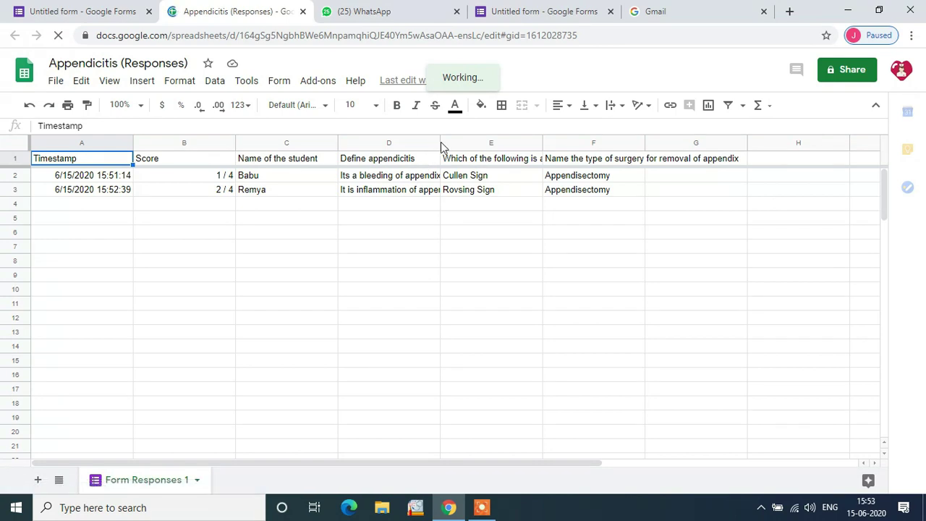
{"action": "left_click_drag", "start_coordinate": [439, 144], "coordinate": [467, 147]}
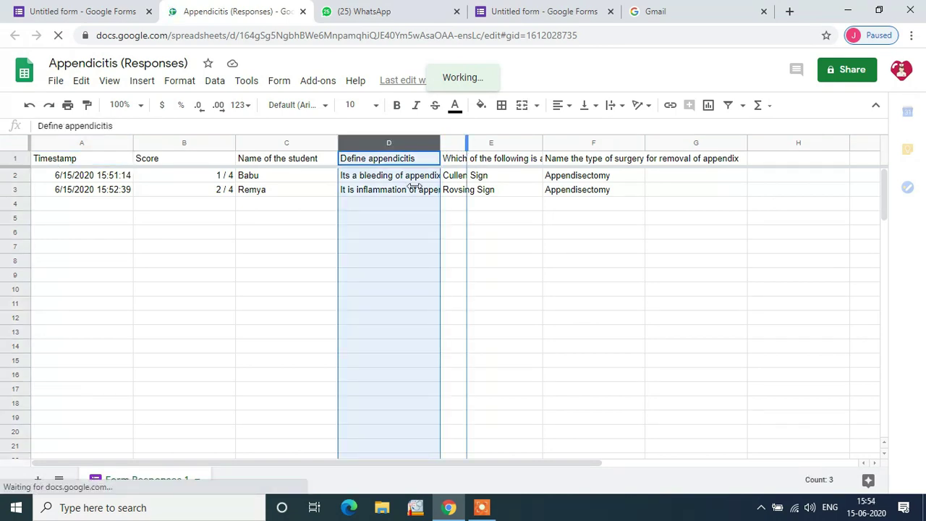
{"action": "left_click", "coordinate": [395, 210]}
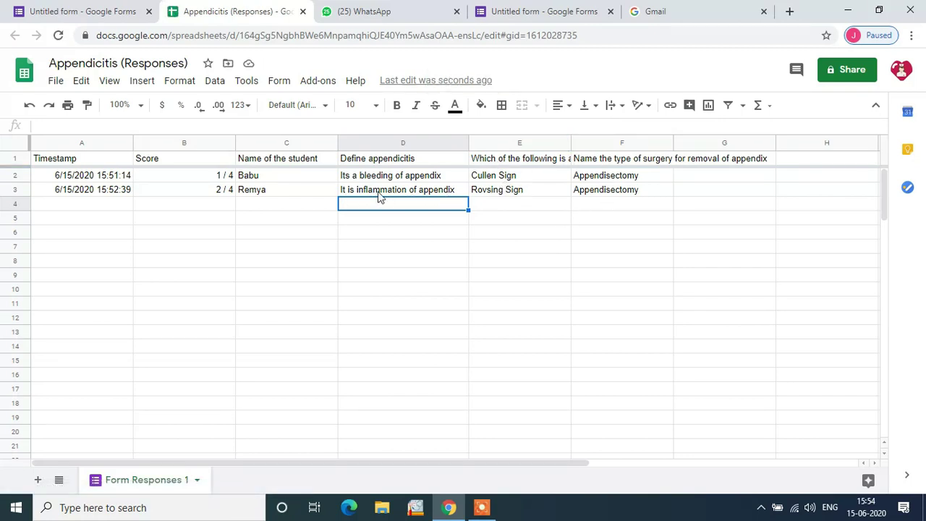
{"action": "left_click", "coordinate": [220, 191]}
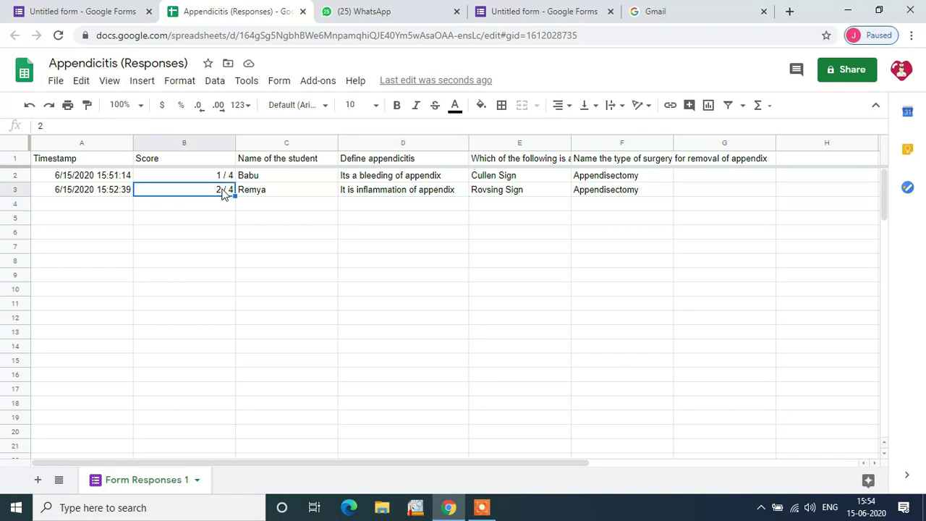
Step: Change the second response's score to 4 in the Score column
{"action": "double_click", "coordinate": [221, 191]}
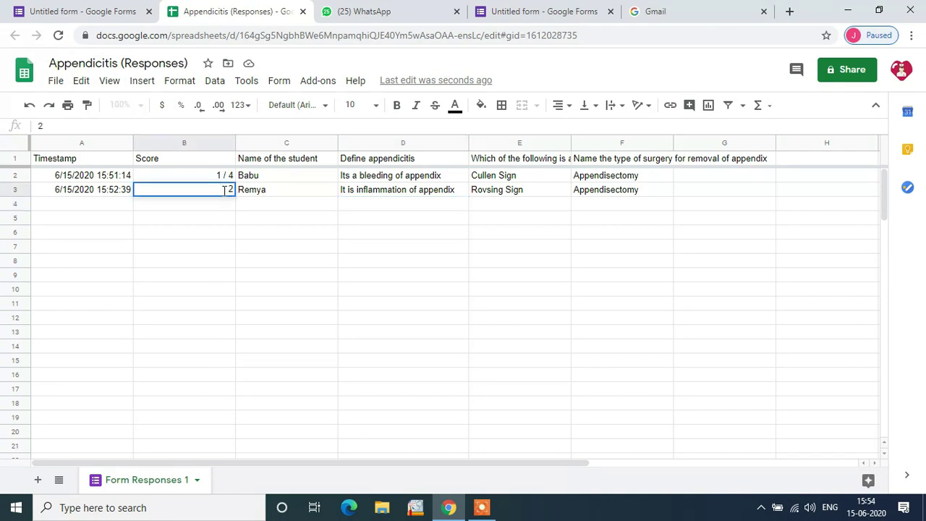
{"action": "type", "text": "4"}
{"action": "left_click", "coordinate": [280, 225]}
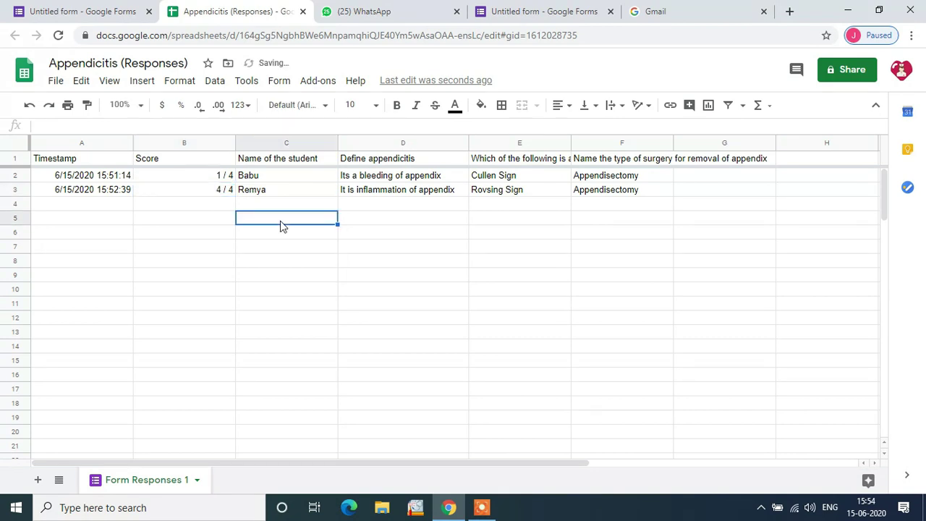
Step: Make the second response's "It is inflammation of appendix" answer bold
{"action": "left_click", "coordinate": [358, 182]}
{"action": "left_click", "coordinate": [359, 193]}
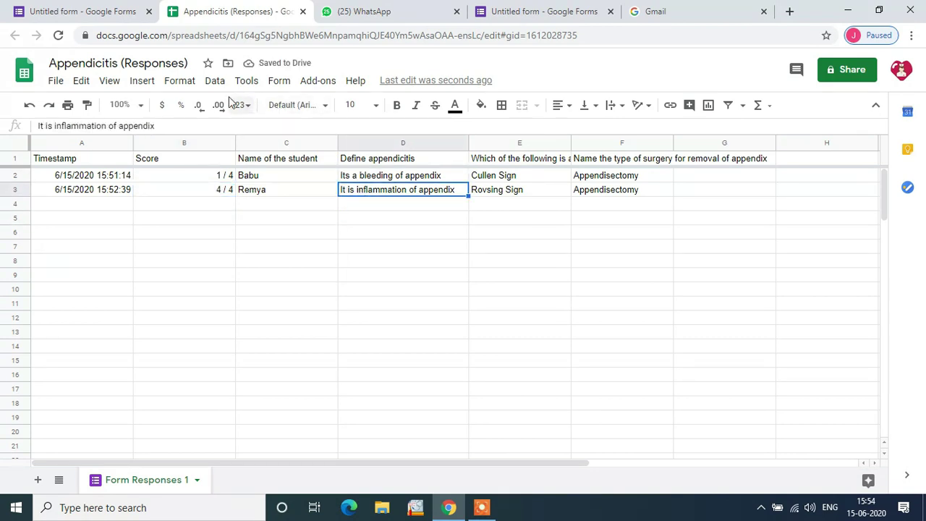
{"action": "left_click", "coordinate": [396, 106]}
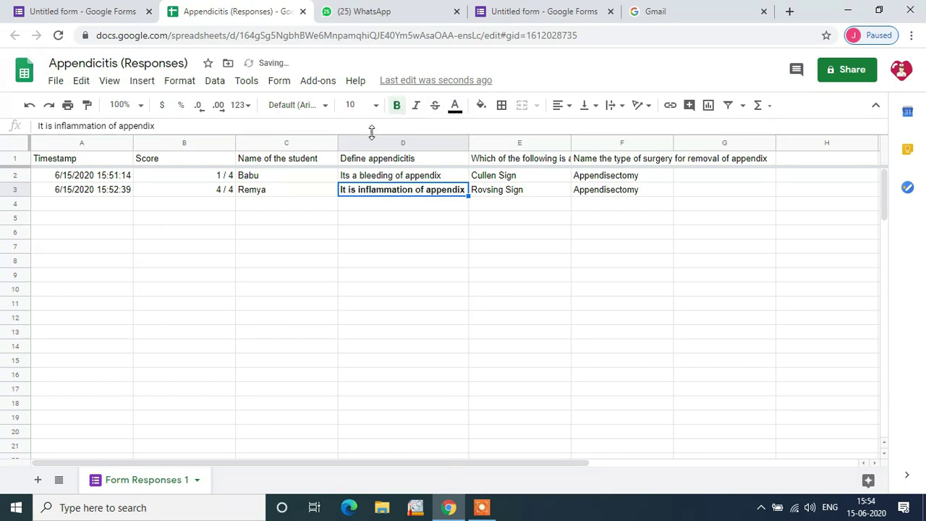
{"action": "left_click", "coordinate": [295, 208]}
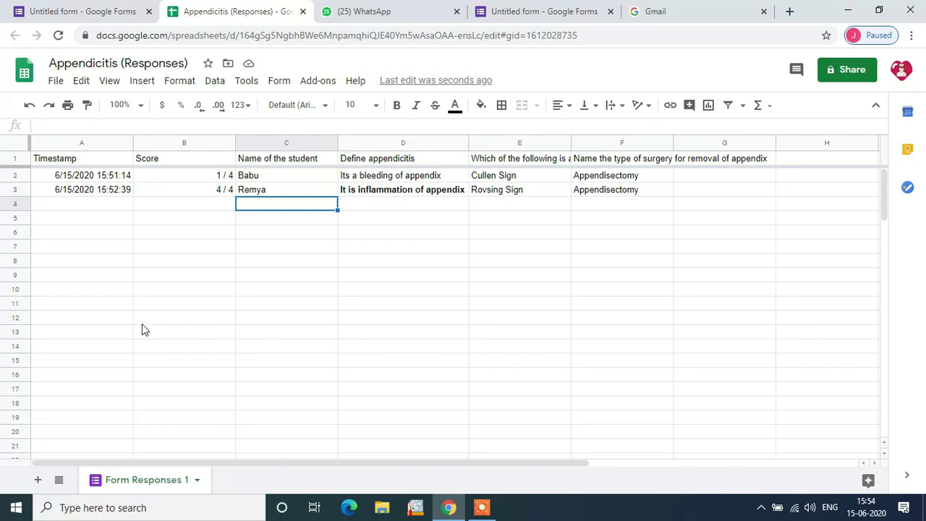
{"action": "left_click", "coordinate": [79, 296]}
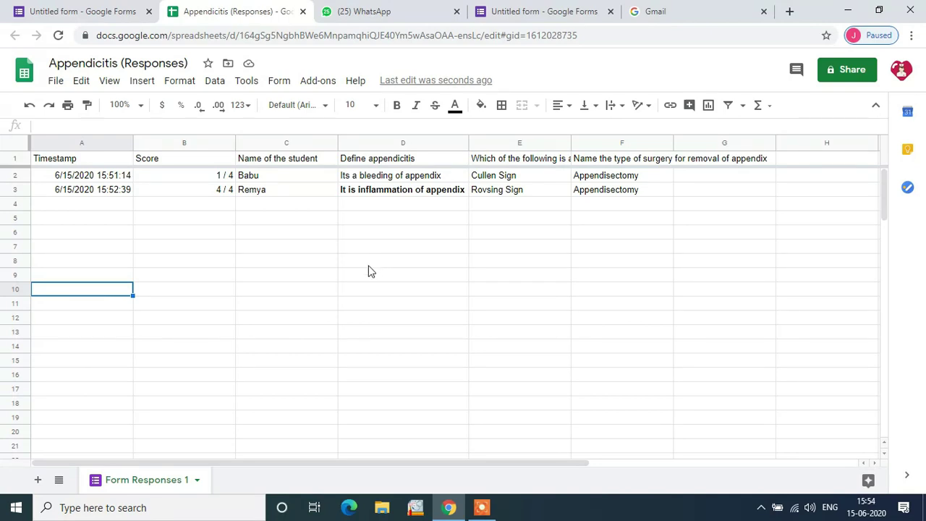
{"action": "left_click_drag", "start_coordinate": [491, 466], "coordinate": [521, 446]}
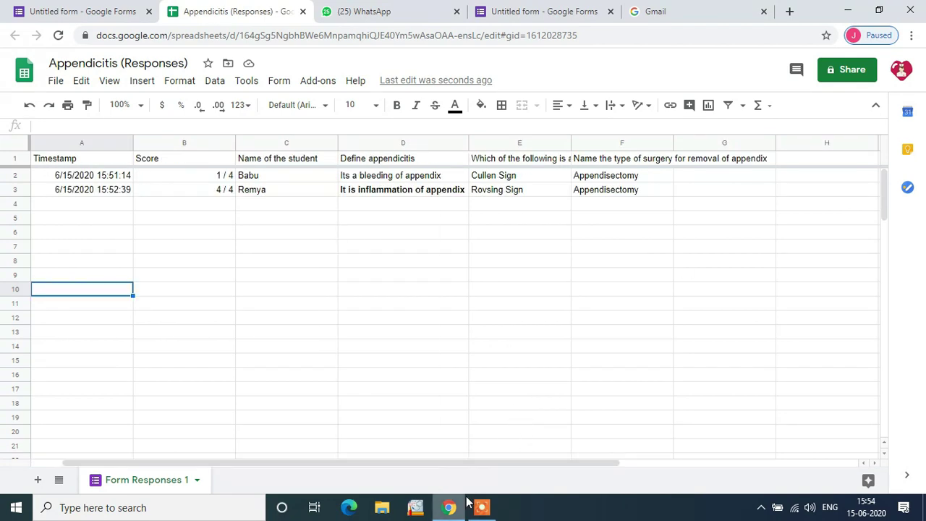
{"action": "mouse_move", "coordinate": [492, 512]}
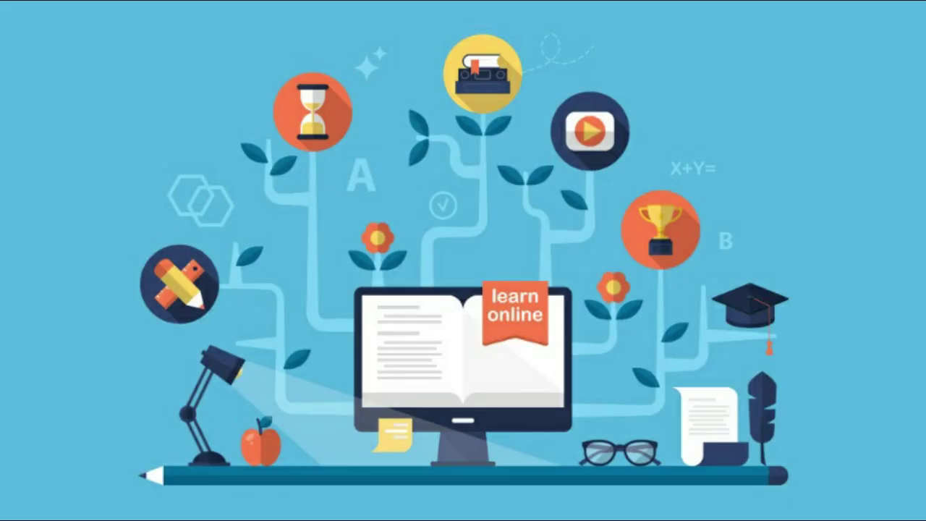